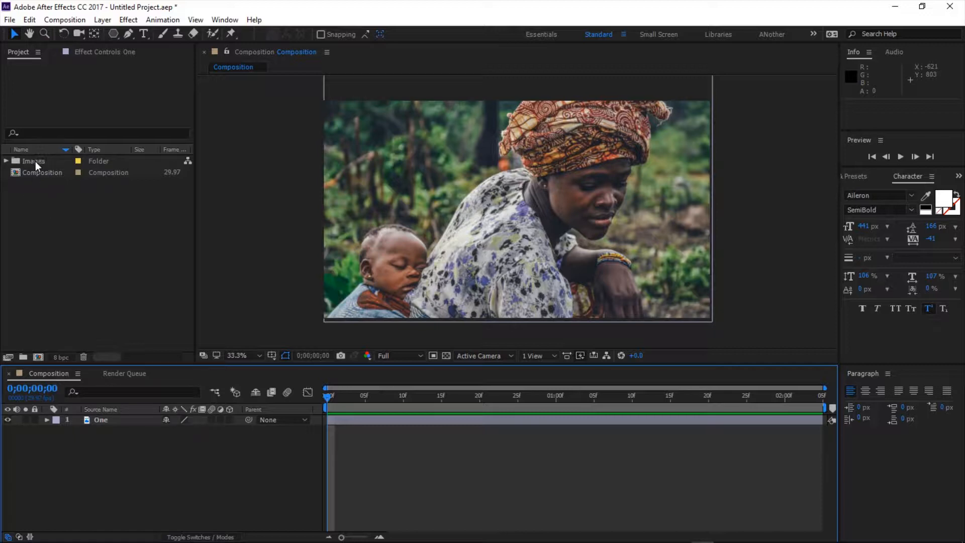
# Expand the Images folder in the project to examine the image used by the layer One.
pyautogui.click(7, 160)
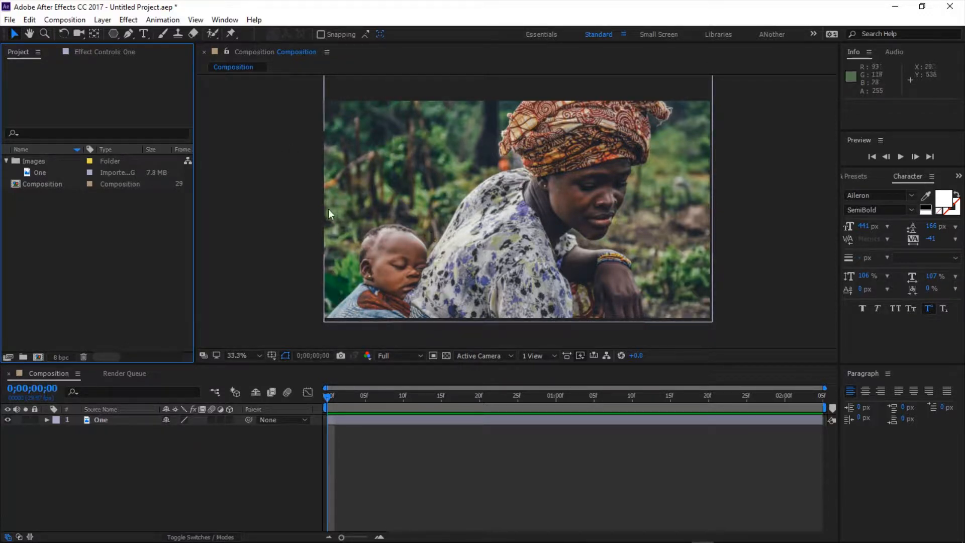
pyautogui.click(110, 417)
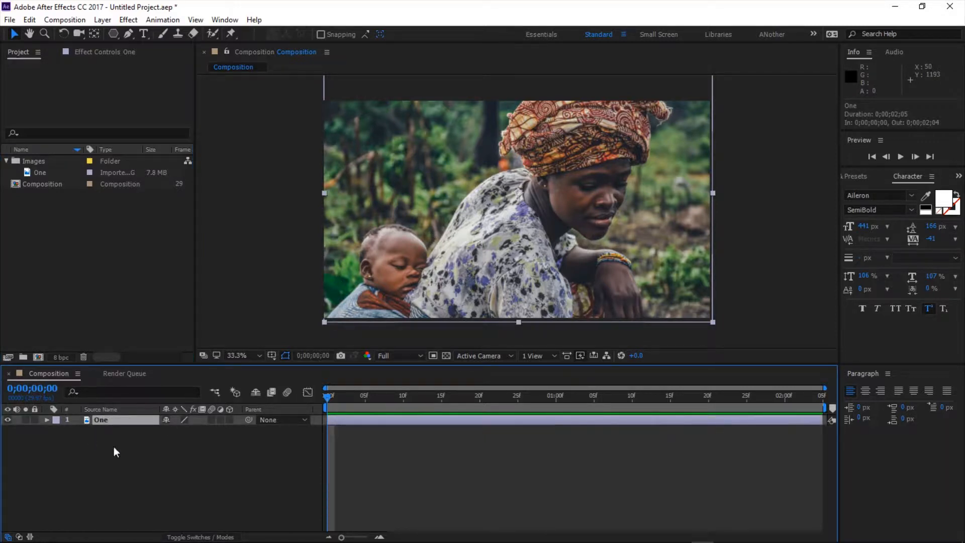
pyautogui.click(156, 460)
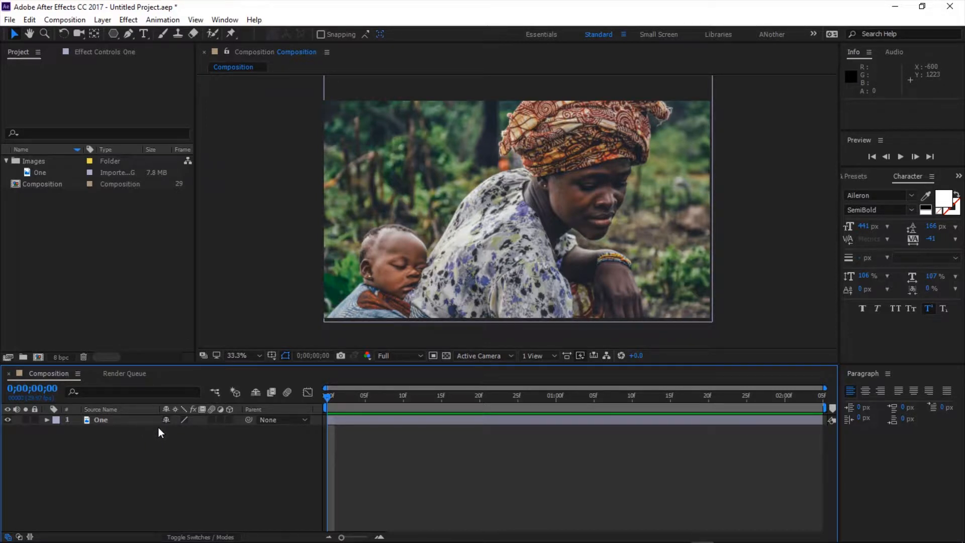
# Draw a circular mask around the baby's face on the layer One with the Ellipse Tool, then return to the first frame.
pyautogui.click(119, 423)
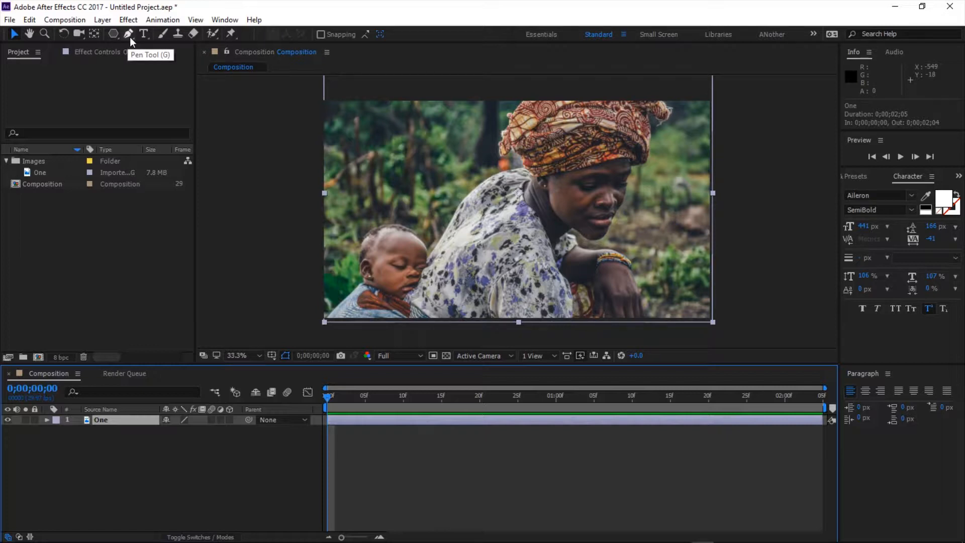
pyautogui.moveTo(114, 34); pyautogui.dragTo(152, 71)
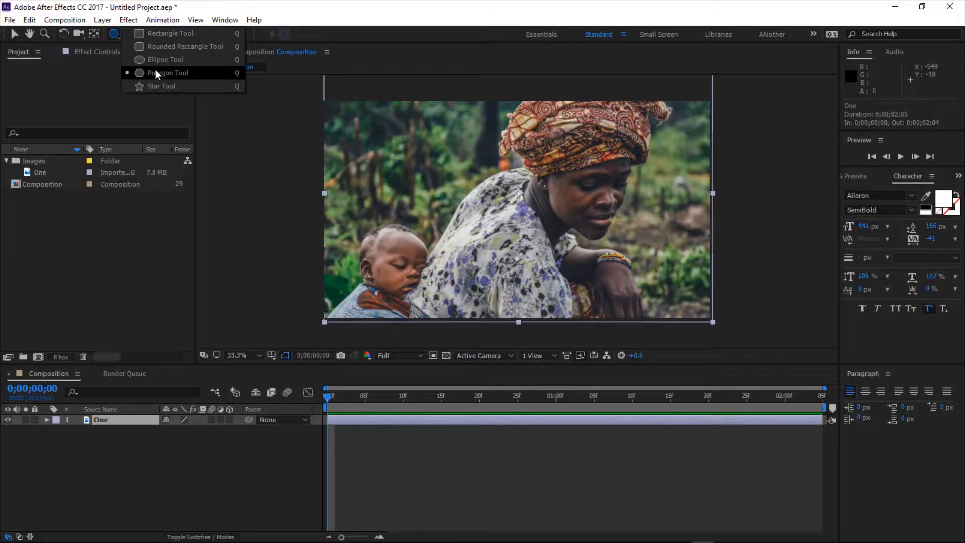
pyautogui.moveTo(155, 70); pyautogui.dragTo(155, 65)
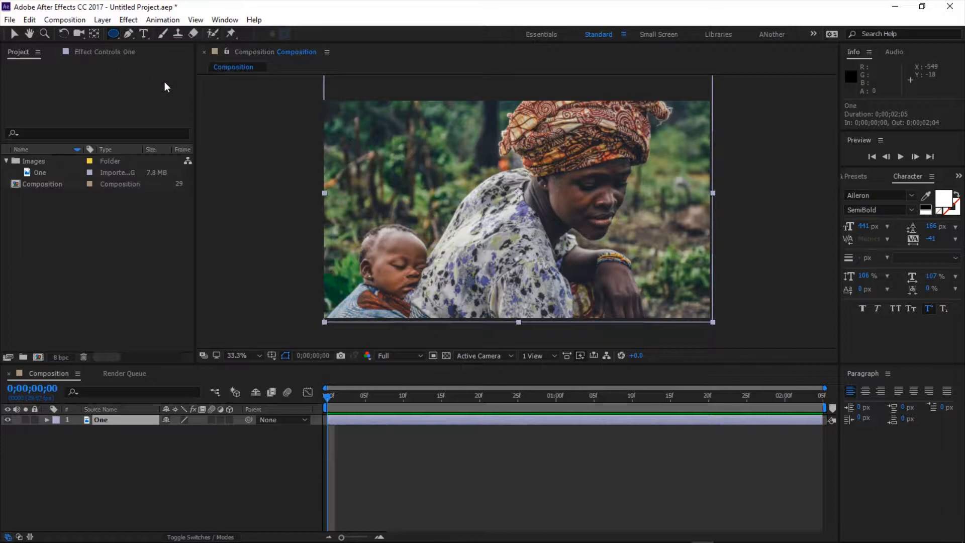
pyautogui.click(343, 204)
pyautogui.moveTo(342, 204); pyautogui.dragTo(464, 297)
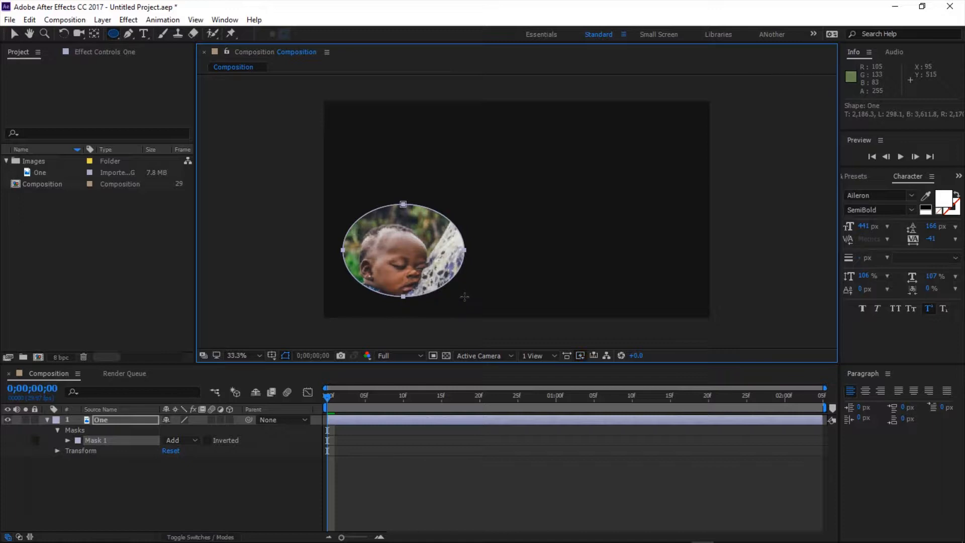
pyautogui.press('shift')
pyautogui.moveTo(464, 297); pyautogui.dragTo(446, 274)
pyautogui.press('space')
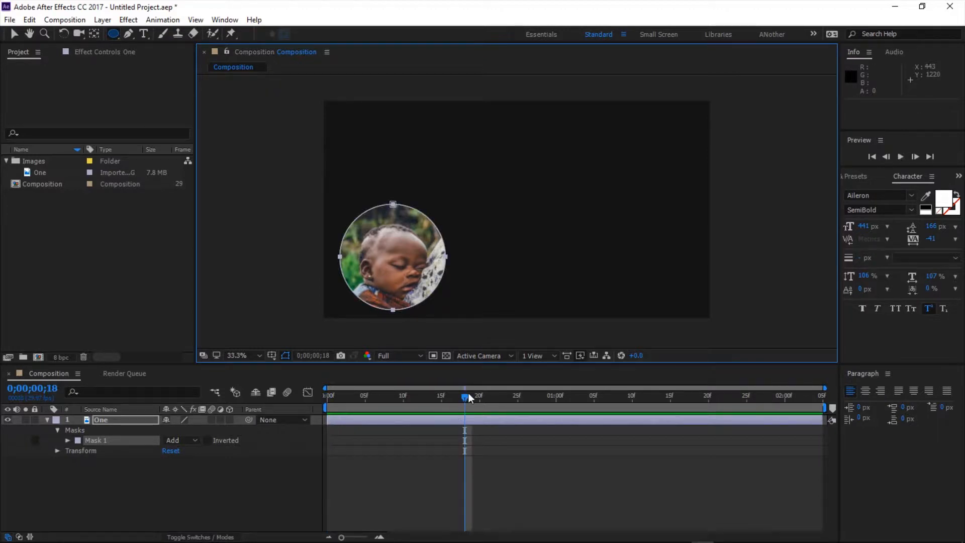
pyautogui.moveTo(464, 397); pyautogui.dragTo(298, 406)
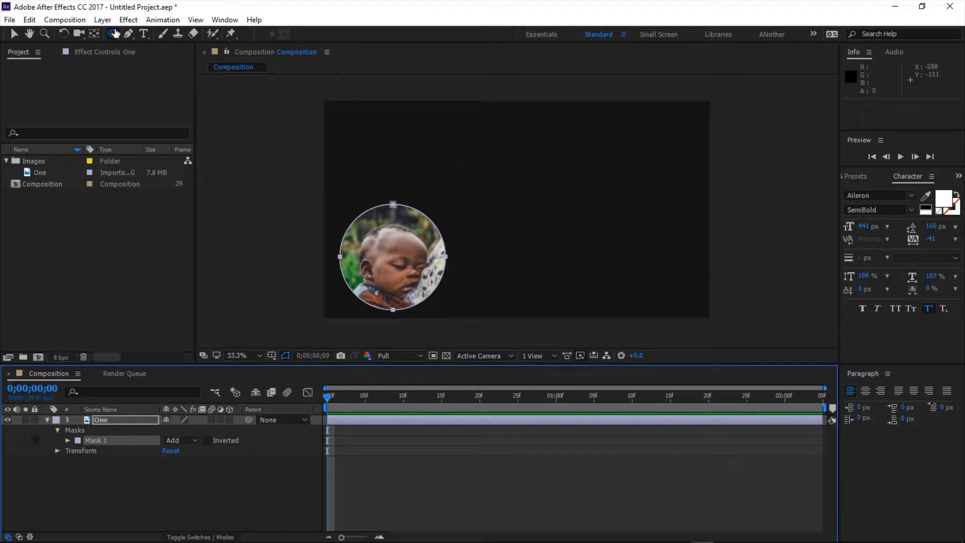
# Draw a pentagon mask around the woman's head on the layer One with the Polygon Tool, then return to the first frame.
pyautogui.moveTo(115, 34); pyautogui.dragTo(159, 76)
pyautogui.moveTo(563, 130); pyautogui.dragTo(637, 263)
pyautogui.press('space')
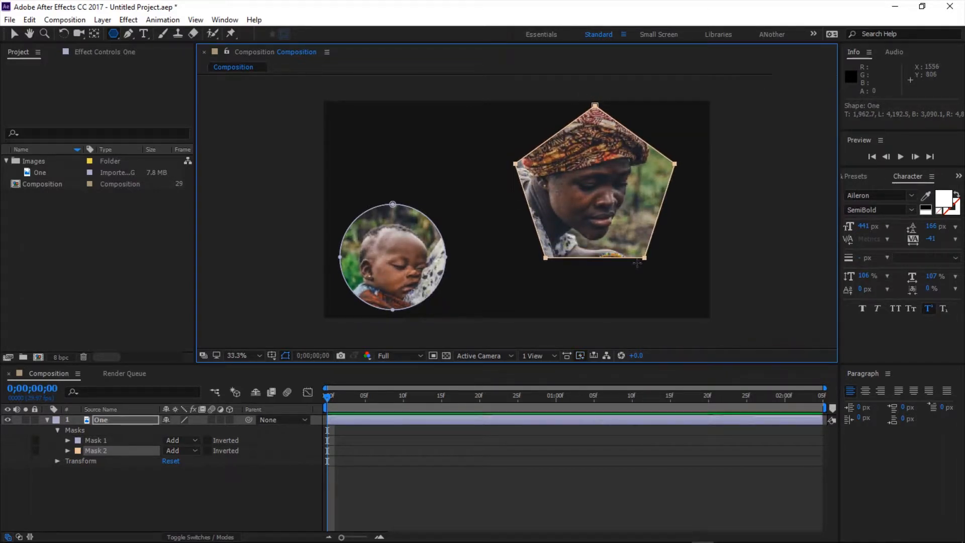
pyautogui.press('space')
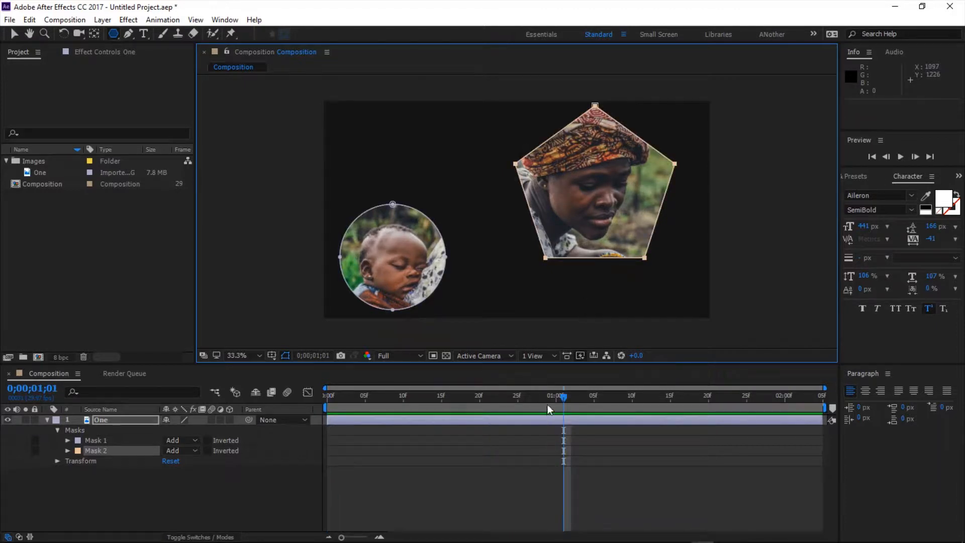
pyautogui.moveTo(565, 398); pyautogui.dragTo(312, 399)
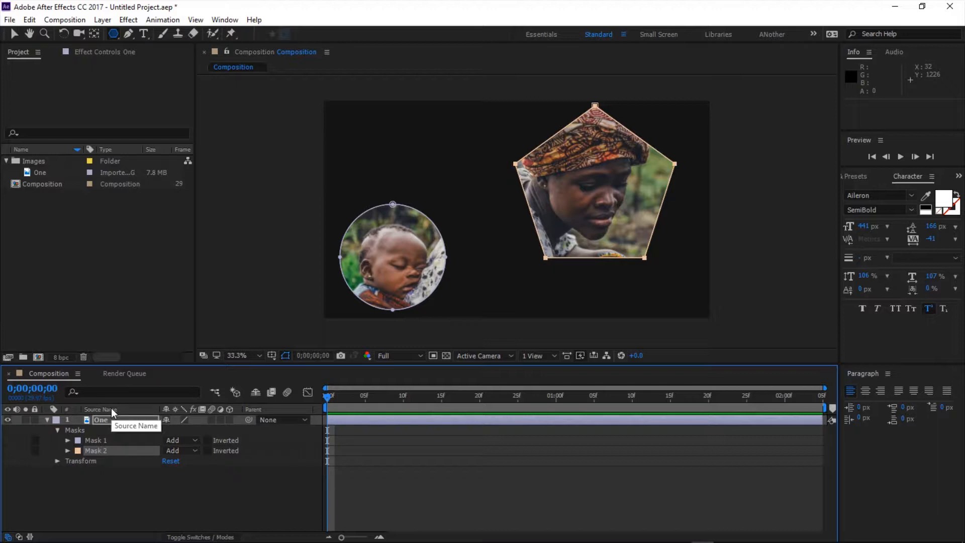
# Expand the properties of Mask 1 on the layer One.
pyautogui.click(127, 443)
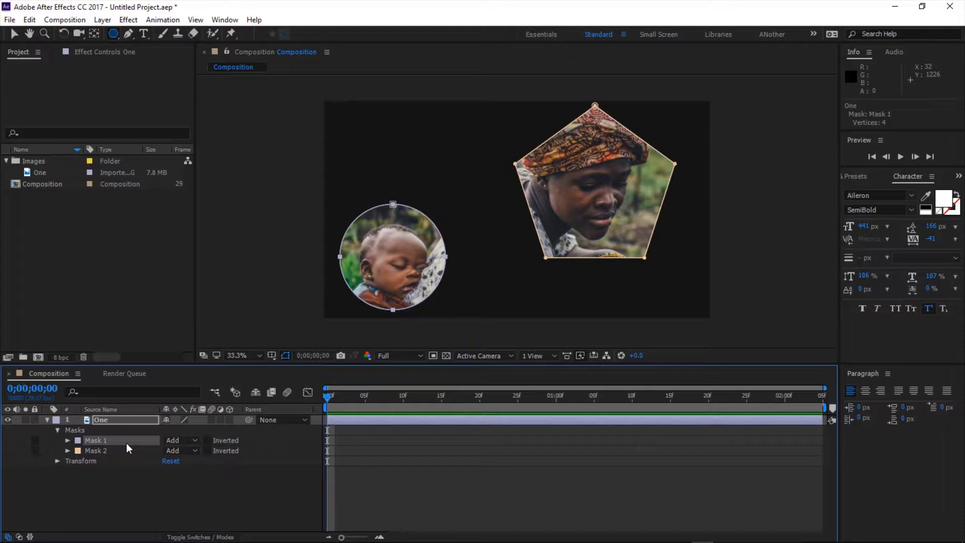
pyautogui.click(67, 440)
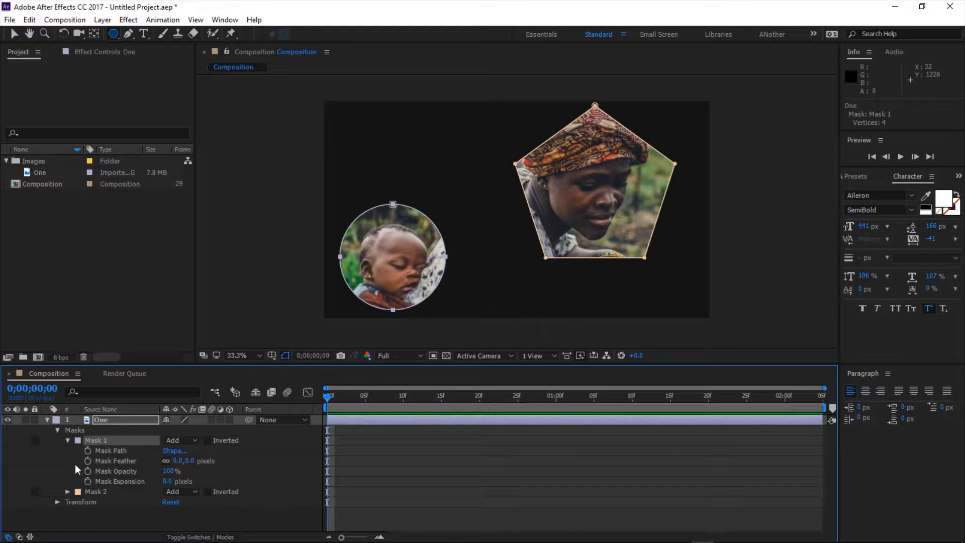
# Try squashing the circular mask's path by moving its upper edge down, then undo the edit.
pyautogui.click(108, 452)
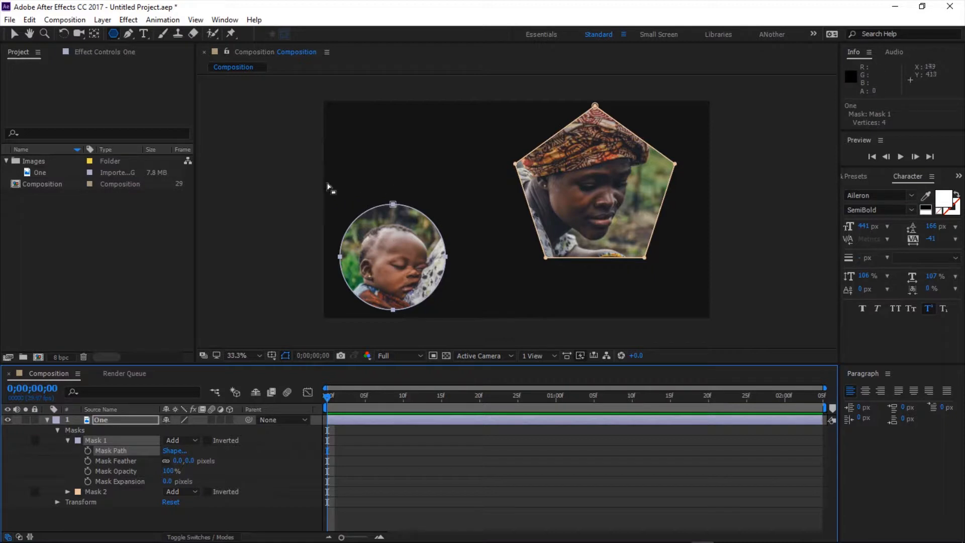
pyautogui.press('v')
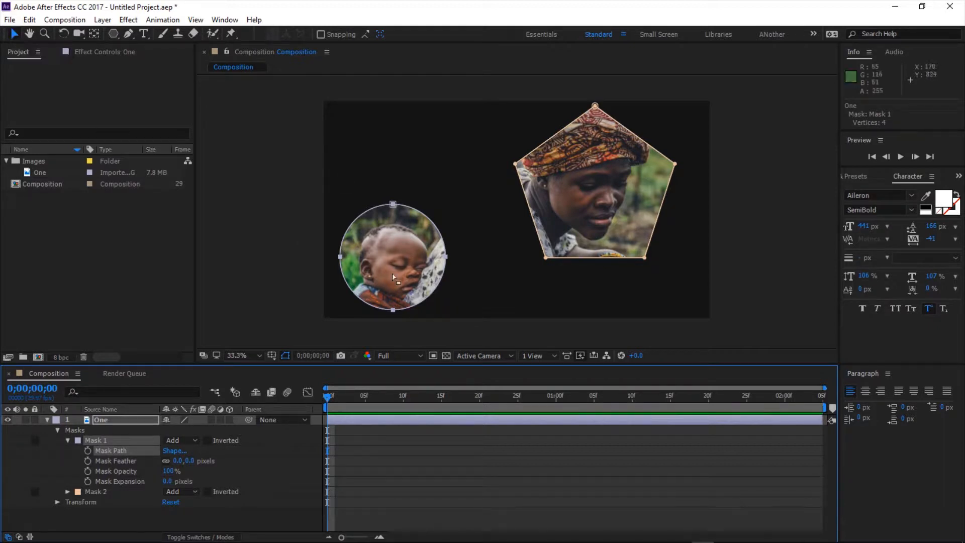
pyautogui.doubleClick(392, 205)
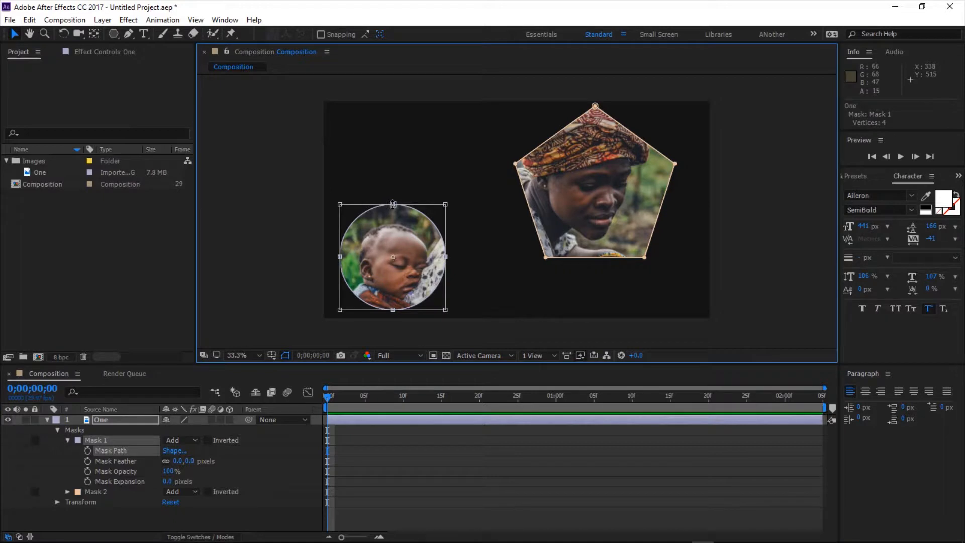
pyautogui.moveTo(392, 204); pyautogui.dragTo(388, 242)
pyautogui.hotkey('ctrl', 'z')
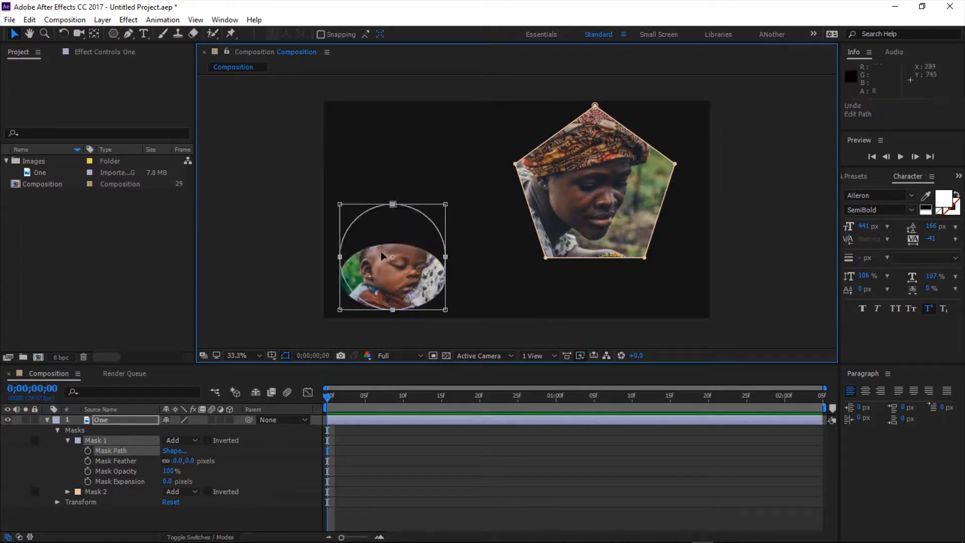
# Set the Mask Feather of Mask 1 to 122 pixels and deselect the layer.
pyautogui.click(110, 463)
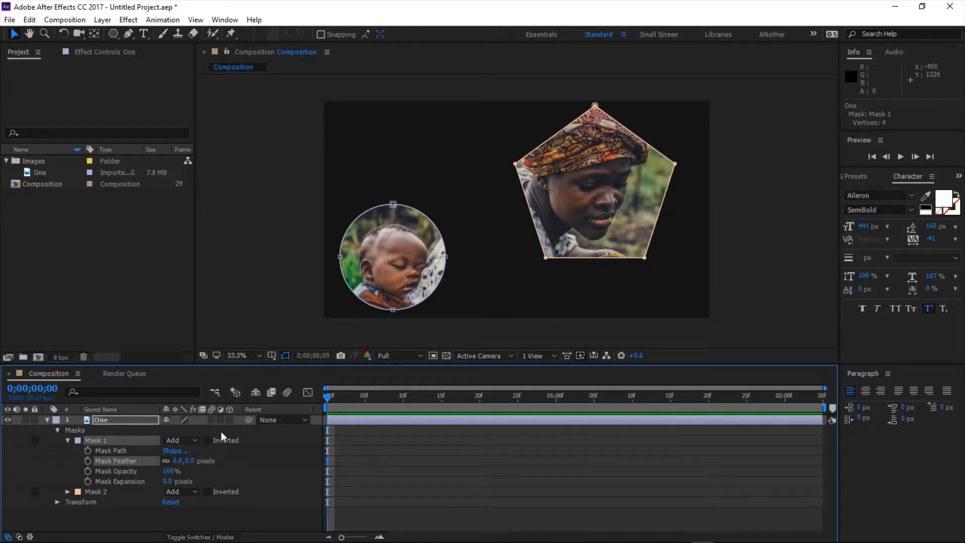
pyautogui.moveTo(187, 464); pyautogui.dragTo(254, 457)
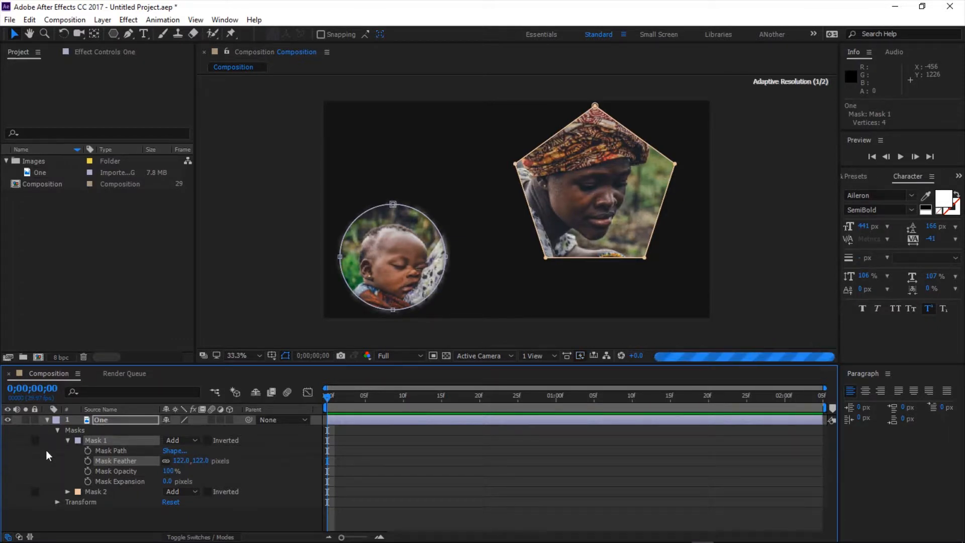
pyautogui.click(80, 520)
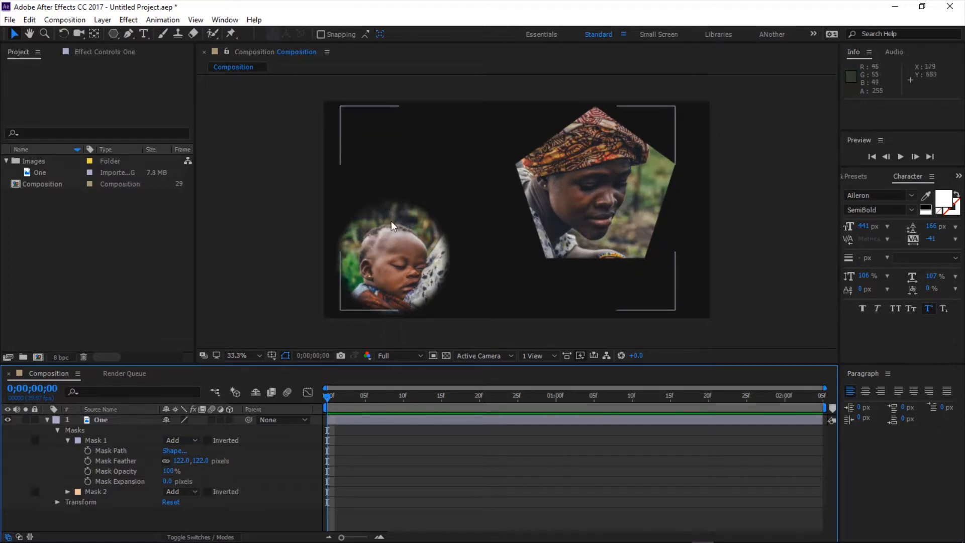
# Try adjusting the Mask Opacity and Mask Expansion of Mask 1, then undo the expansion change.
pyautogui.click(114, 470)
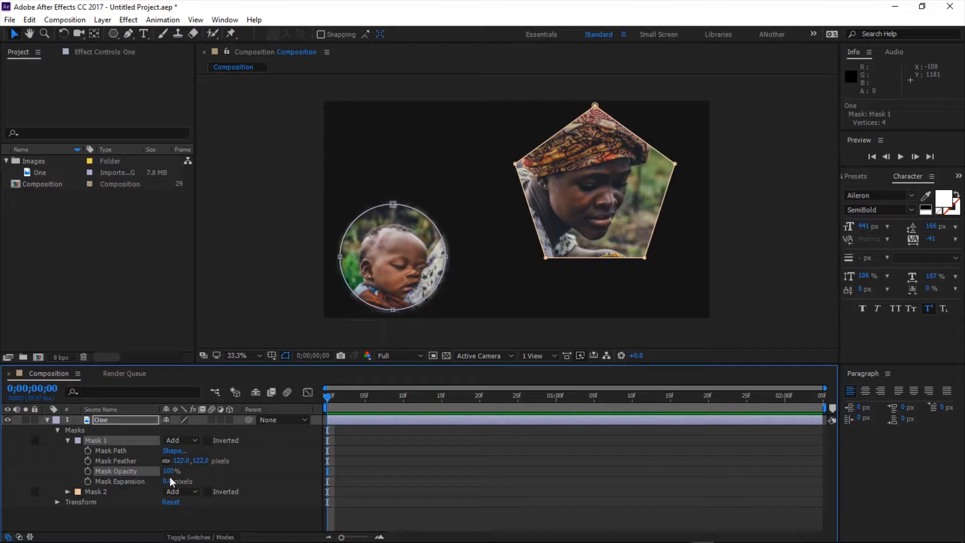
pyautogui.moveTo(170, 471); pyautogui.dragTo(214, 471)
pyautogui.click(126, 481)
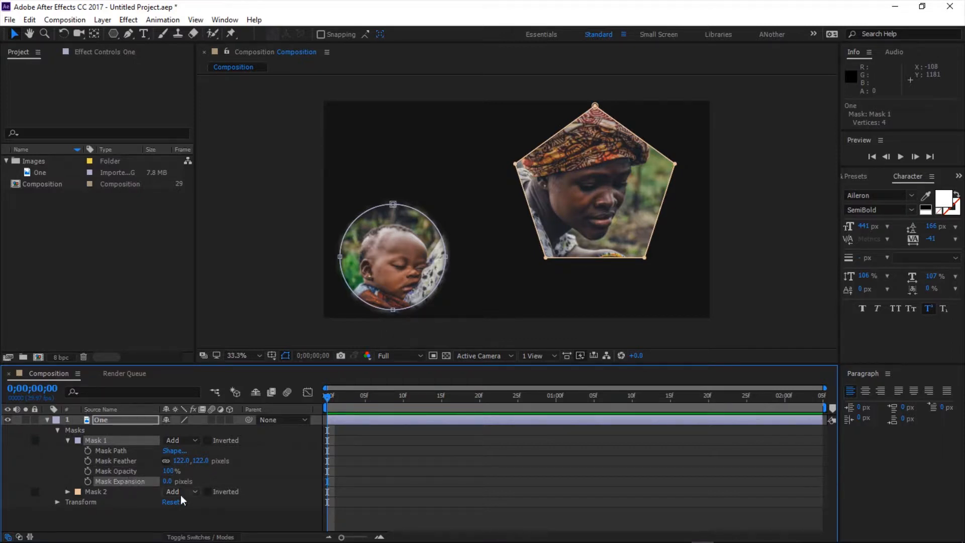
pyautogui.moveTo(167, 482)
pyautogui.mouseDown()
pyautogui.moveTo(344, 474)
pyautogui.moveTo(166, 484)
pyautogui.mouseUp()
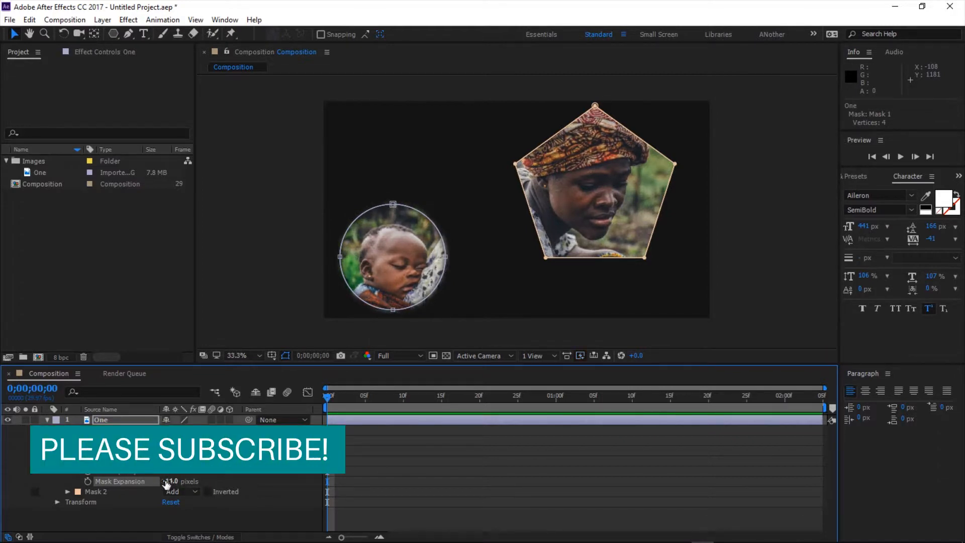
pyautogui.hotkey('ctrl', 'z')
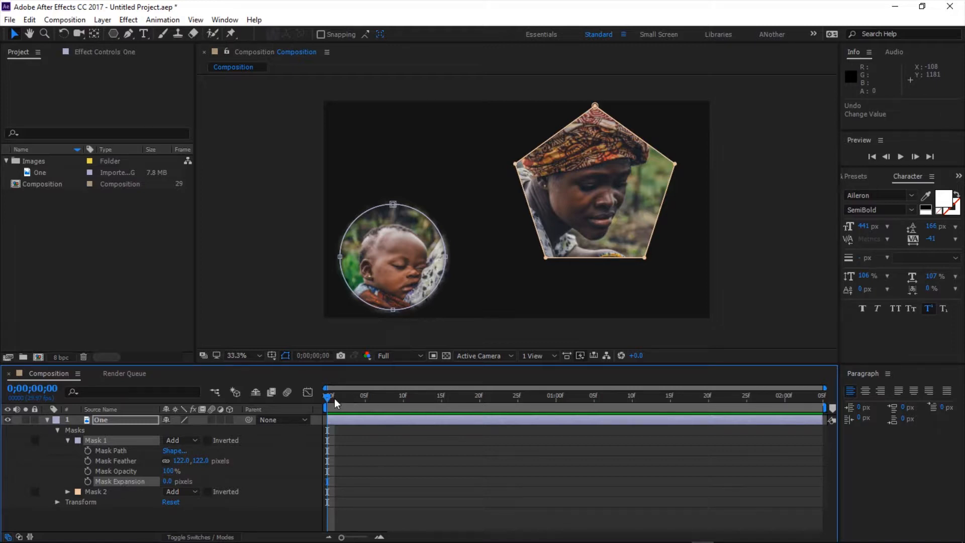
# Animate Mask 1's Mask Expansion from 0 pixels at the first frame to 504 pixels at 0;00;00;15 and preview it.
pyautogui.moveTo(325, 398)
pyautogui.mouseDown()
pyautogui.moveTo(413, 400)
pyautogui.moveTo(309, 405)
pyautogui.mouseUp()
pyautogui.click(88, 482)
pyautogui.moveTo(326, 397); pyautogui.dragTo(442, 437)
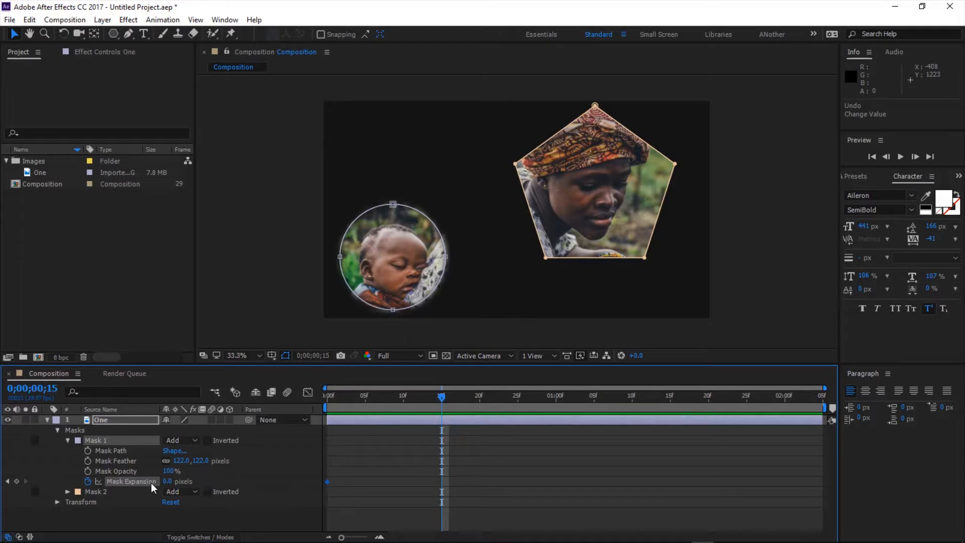
pyautogui.moveTo(168, 484); pyautogui.dragTo(477, 475)
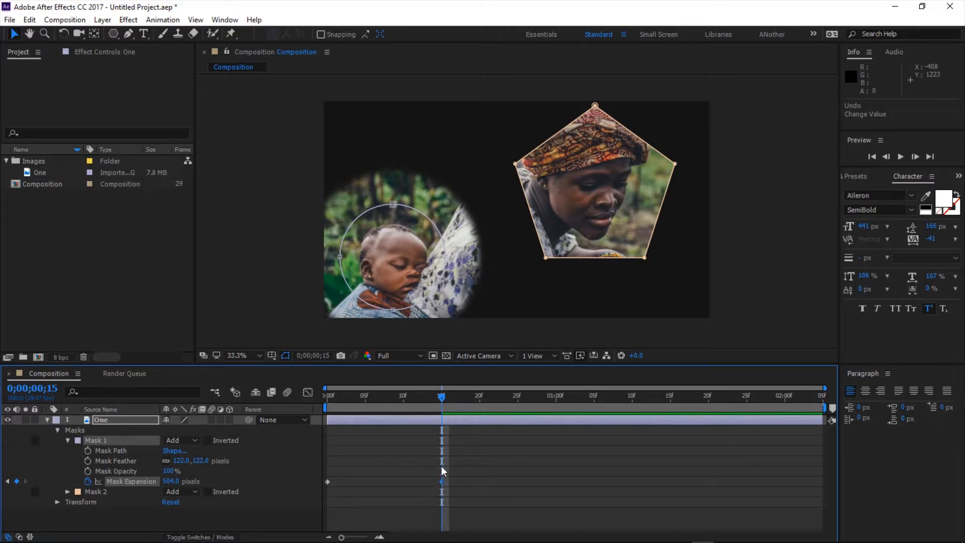
pyautogui.moveTo(439, 403); pyautogui.dragTo(282, 400)
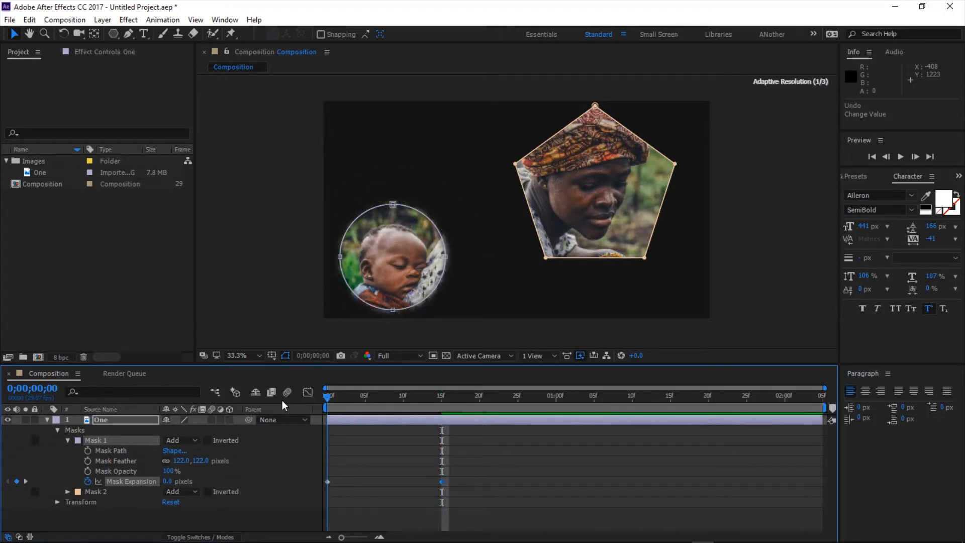
pyautogui.press('space')
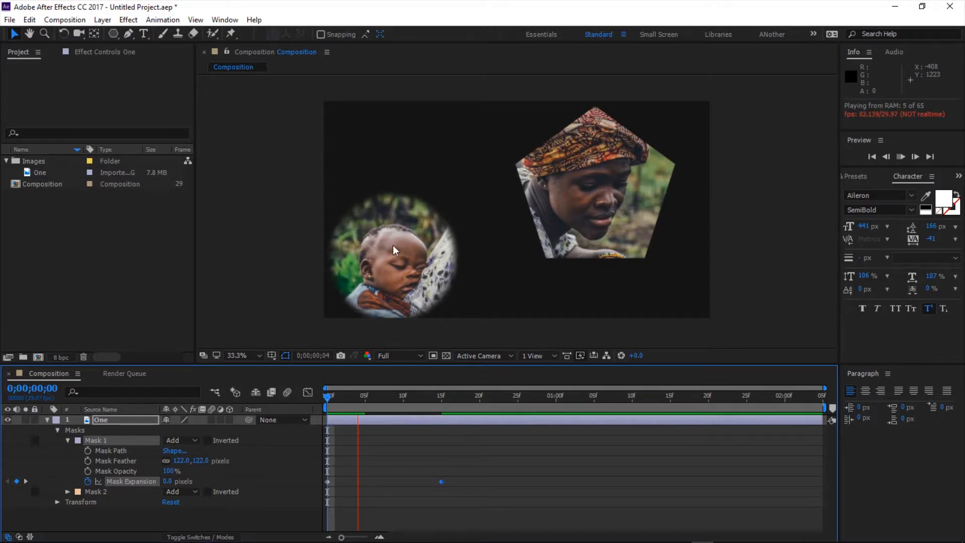
pyautogui.press('space')
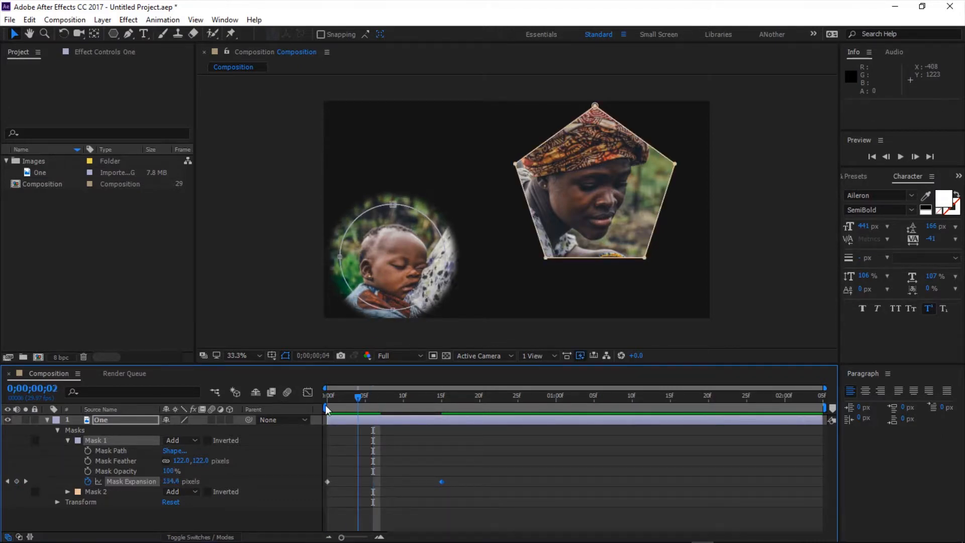
# Expand Mask 2 and add a Mask Path keyframe for the pentagon at the first frame.
pyautogui.click(69, 492)
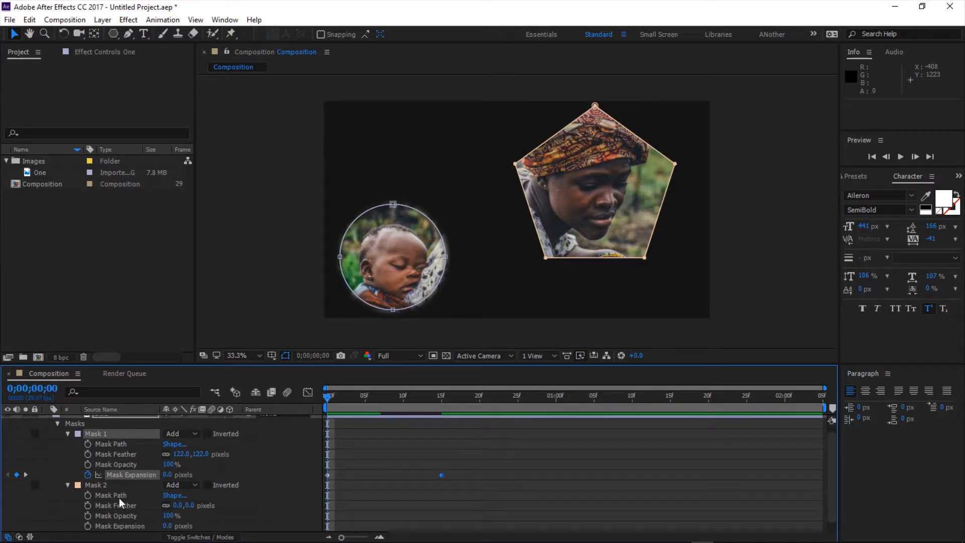
pyautogui.click(119, 497)
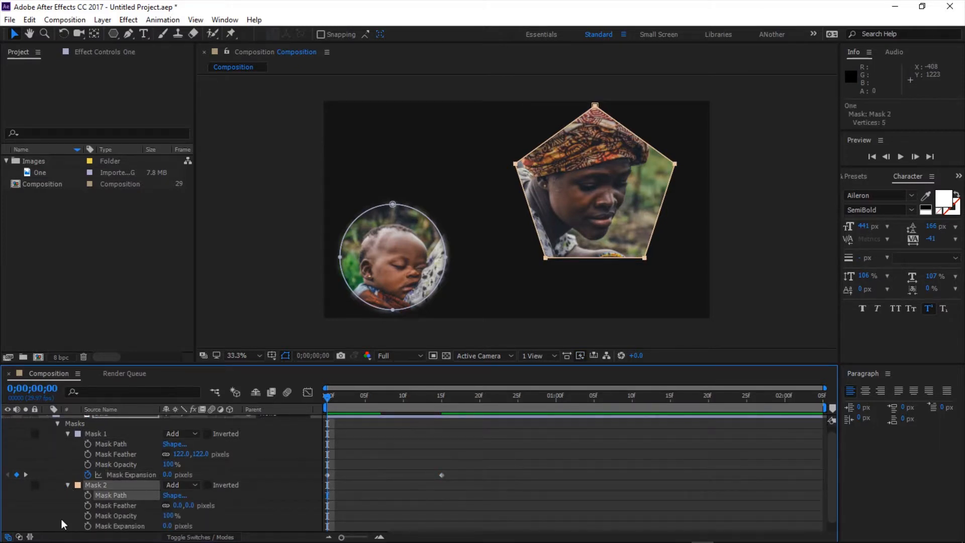
pyautogui.click(87, 496)
# At 0;00;00;15, flatten the pentagon mask's path vertically down to a thin line at its lower edge.
pyautogui.press('space')
pyautogui.press('space')
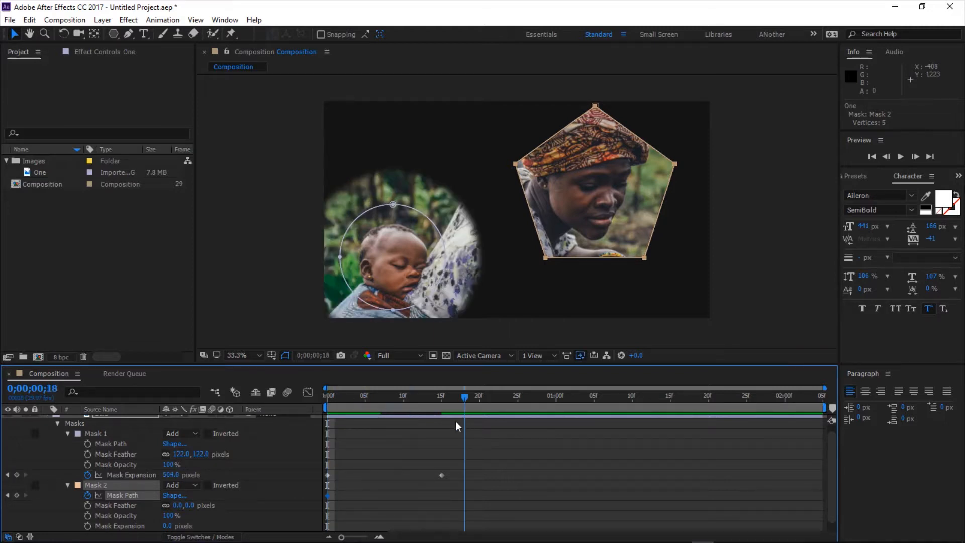
pyautogui.press('pageup')
pyautogui.press('pageup')
pyautogui.press('pageup')
pyautogui.doubleClick(596, 106)
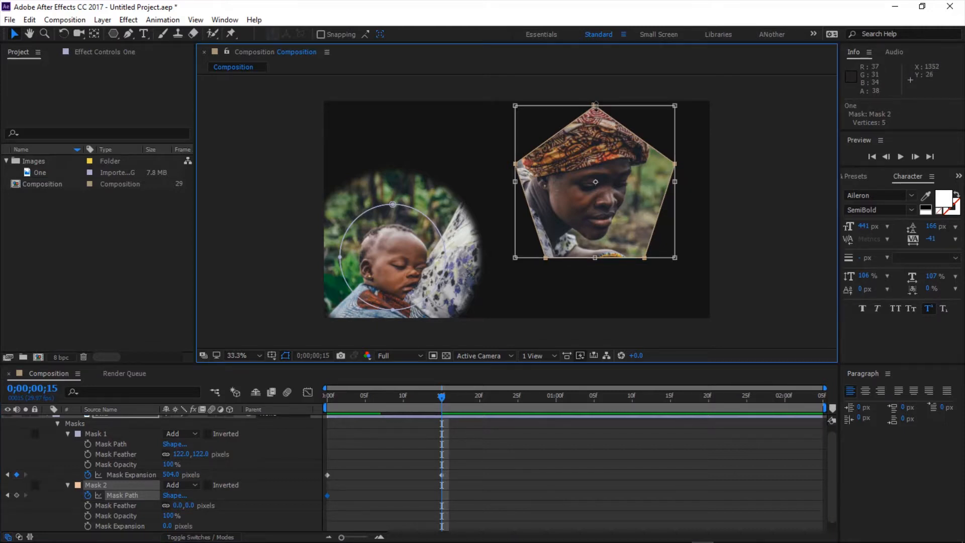
pyautogui.moveTo(596, 107); pyautogui.dragTo(610, 259)
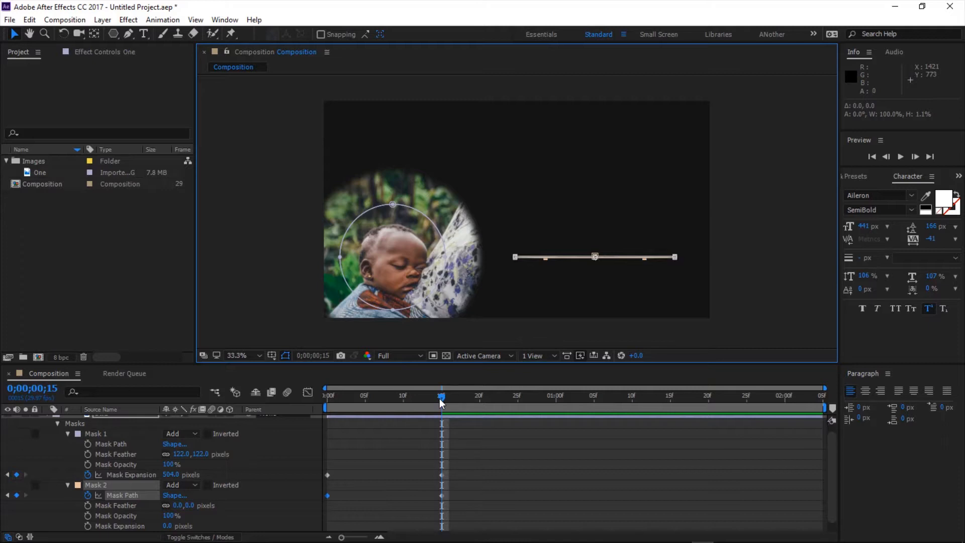
# Return to the first frame, collapse the image layer's masks and preview the animated circle and pentagon masks.
pyautogui.moveTo(441, 403); pyautogui.dragTo(226, 405)
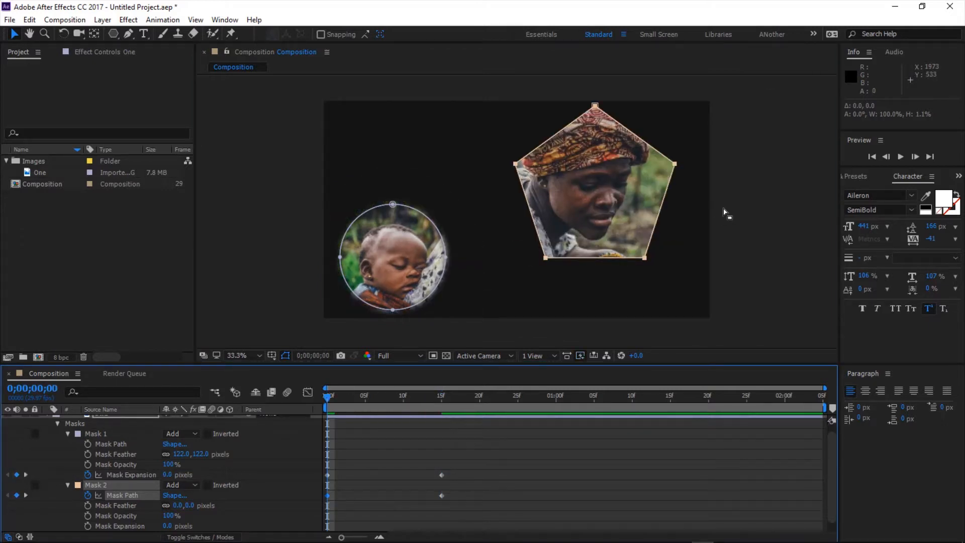
pyautogui.click(57, 423)
pyautogui.click(71, 507)
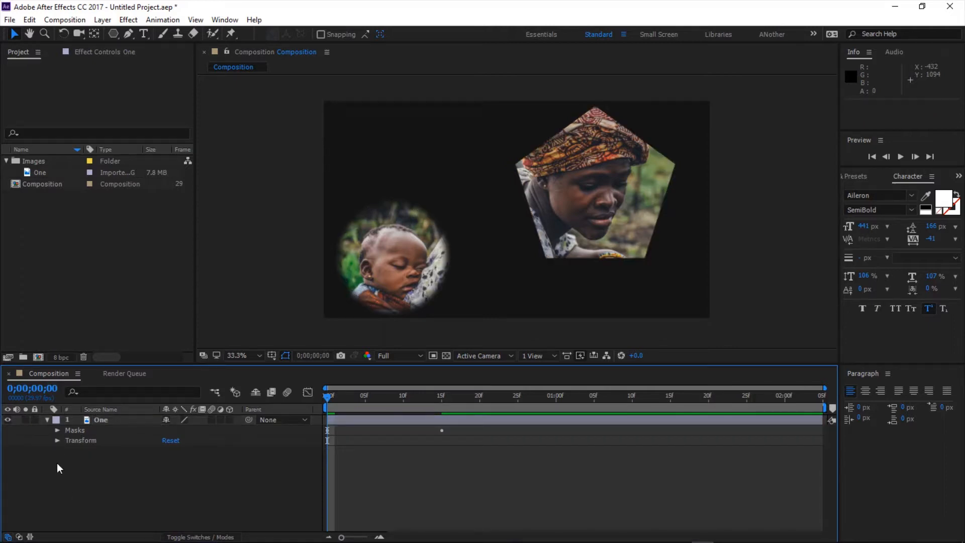
pyautogui.press('space')
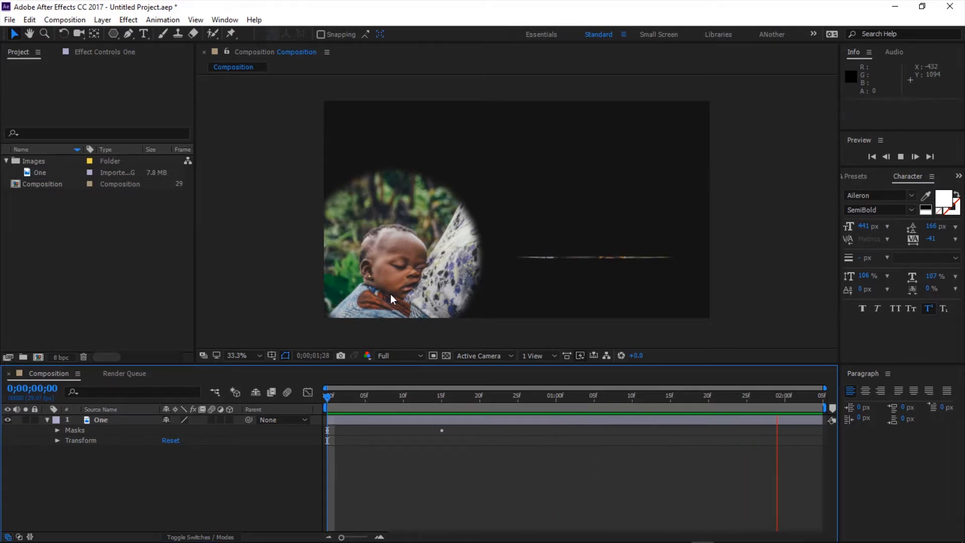
pyautogui.press('space')
pyautogui.click(128, 420)
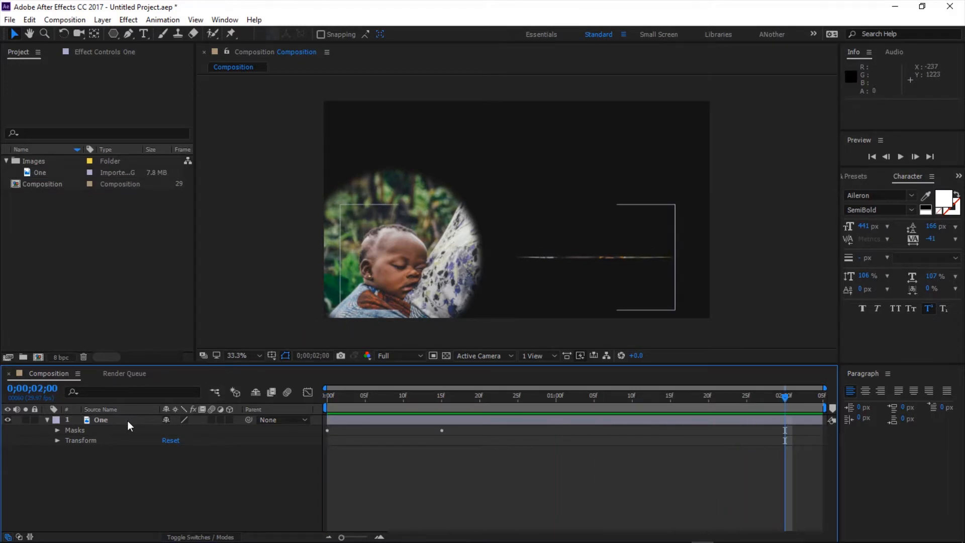
pyautogui.click(128, 420)
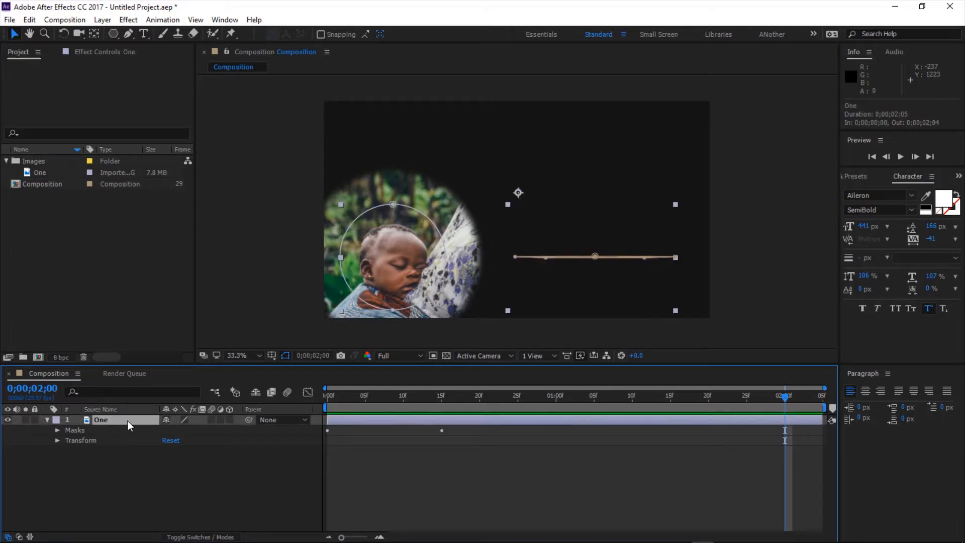
pyautogui.click(10, 420)
pyautogui.click(69, 492)
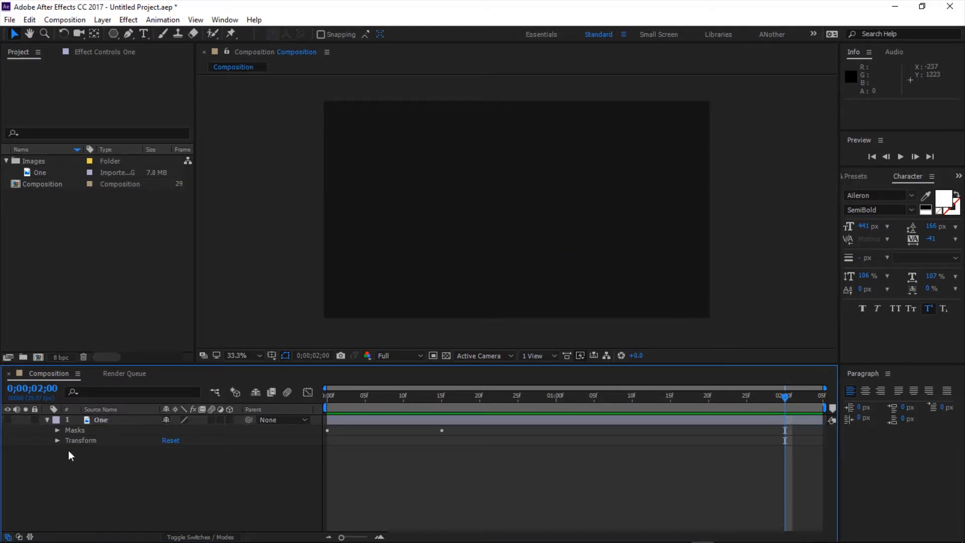
pyautogui.rightClick(77, 469)
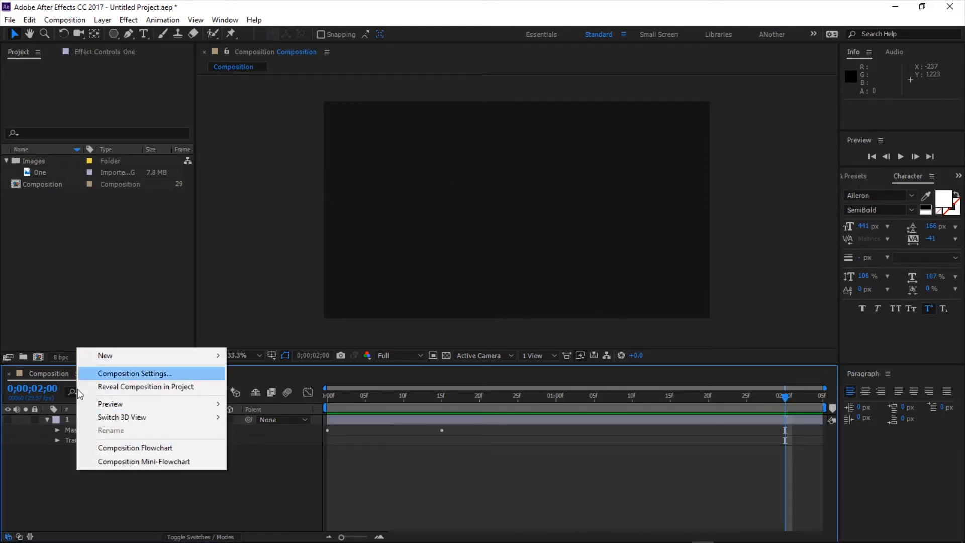
pyautogui.click(47, 481)
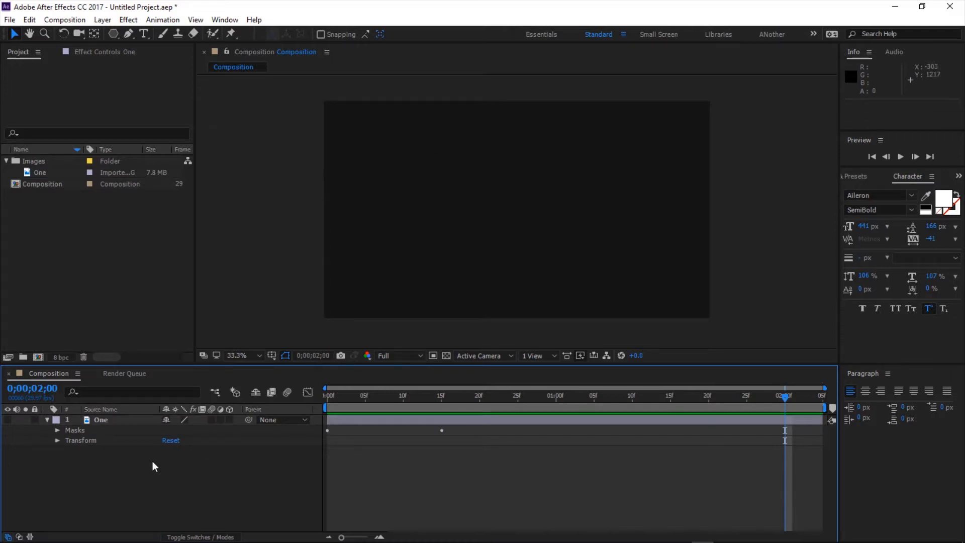
pyautogui.click(7, 420)
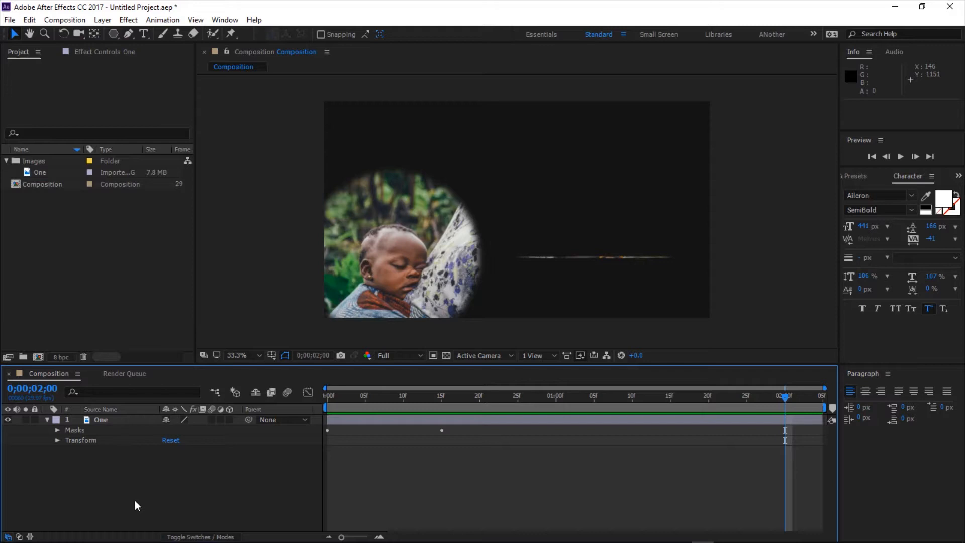
# Hide the image layer One and create a text layer reading KYKS.
pyautogui.click(7, 420)
pyautogui.rightClick(59, 474)
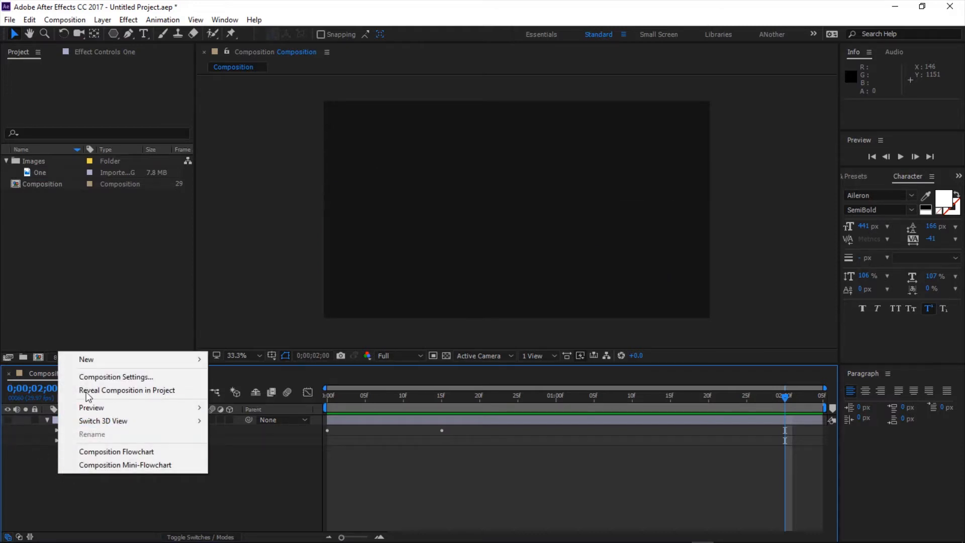
pyautogui.moveTo(99, 358)
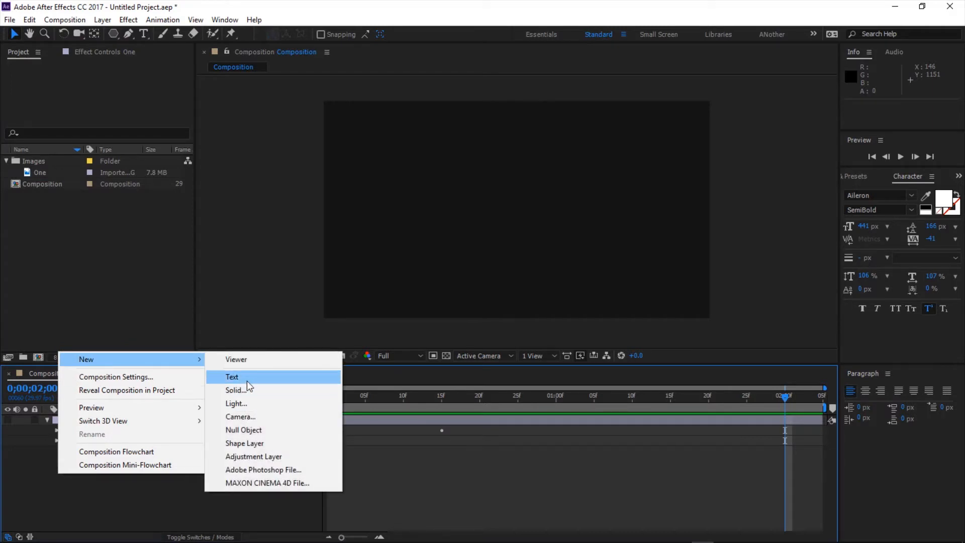
pyautogui.click(247, 380)
pyautogui.write('KYKS')
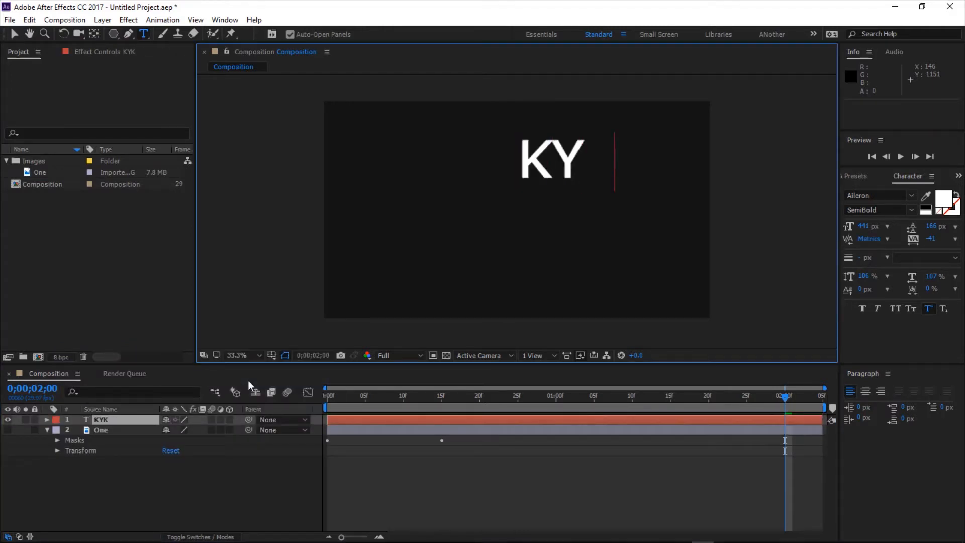
pyautogui.click(209, 492)
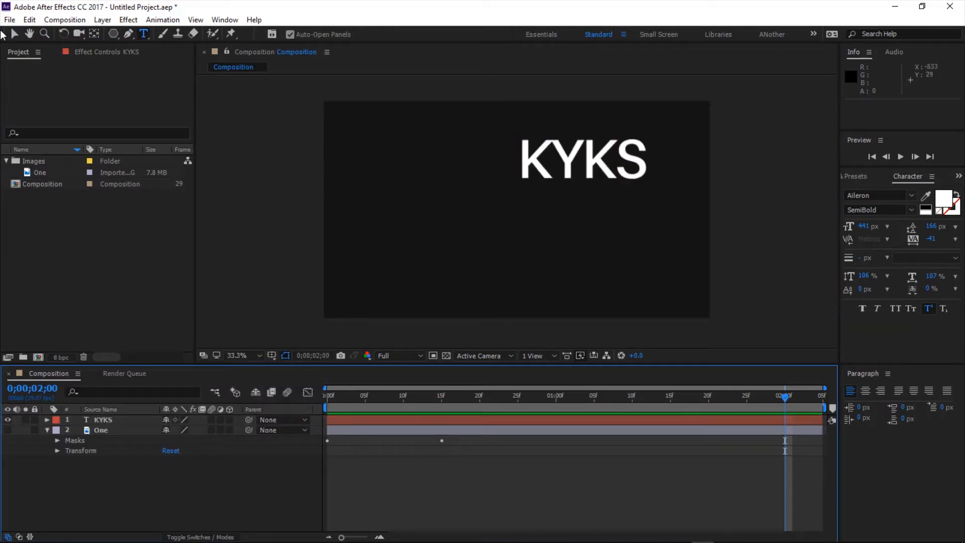
# Move the KYKS text near the centre of the composition, at about position 570, 807.
pyautogui.click(14, 34)
pyautogui.click(594, 157)
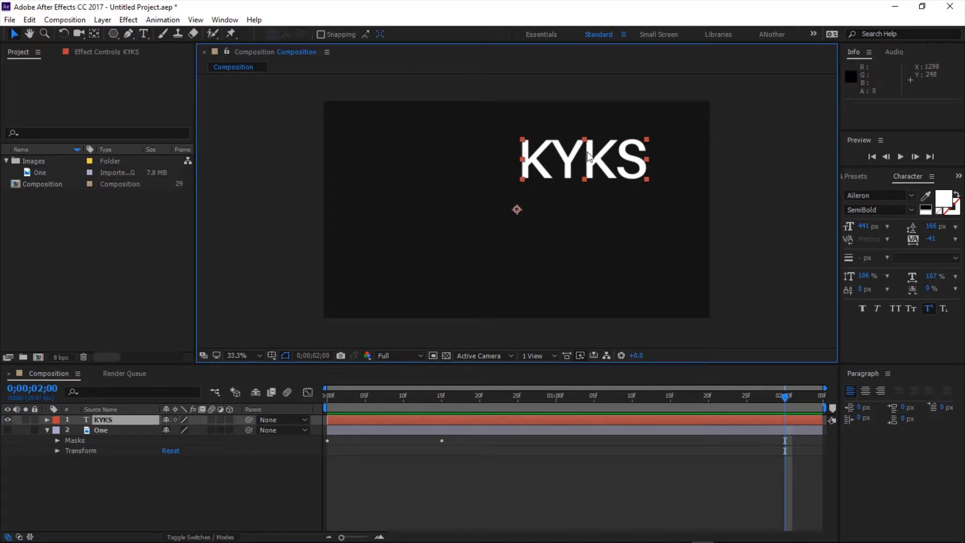
pyautogui.moveTo(593, 156); pyautogui.dragTo(445, 227)
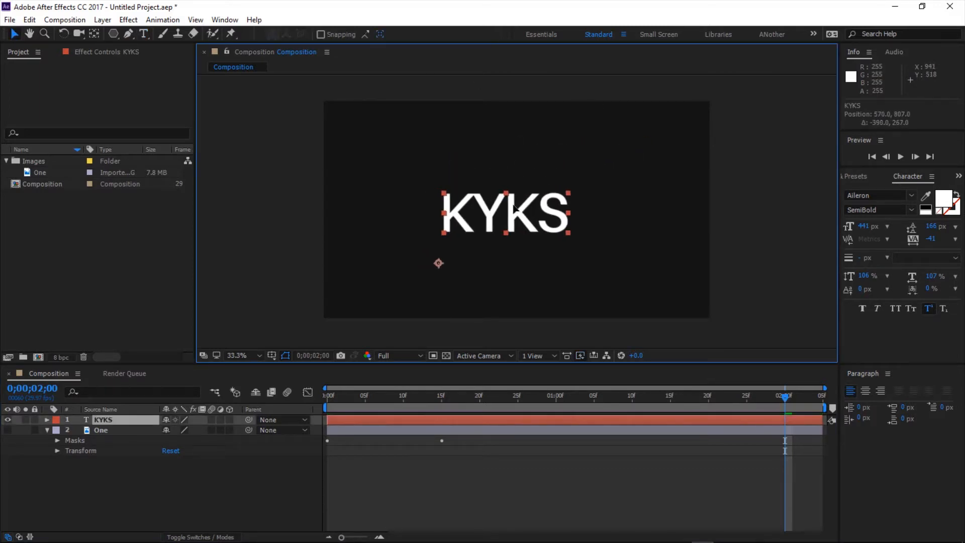
pyautogui.click(241, 482)
# Add a new mask to the KYKS text layer.
pyautogui.click(104, 420)
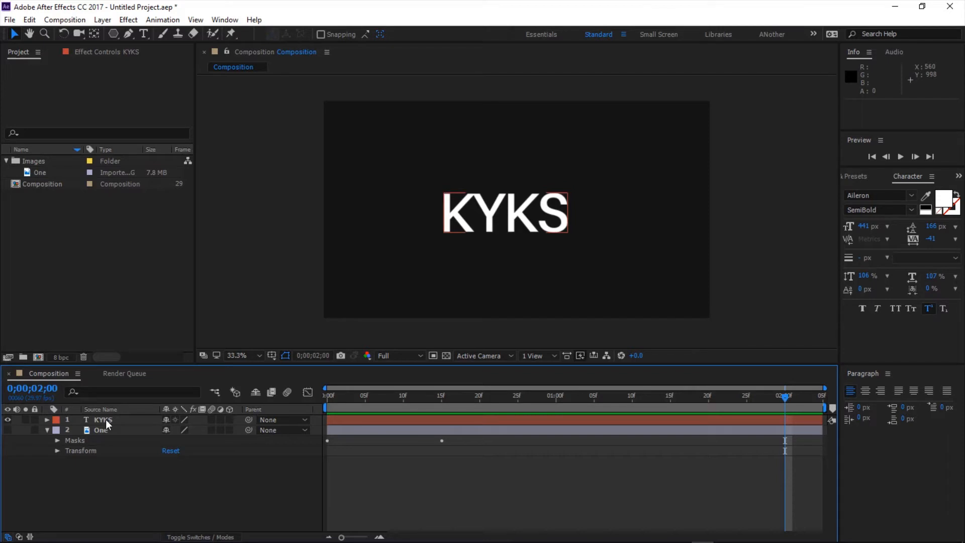
pyautogui.click(106, 420)
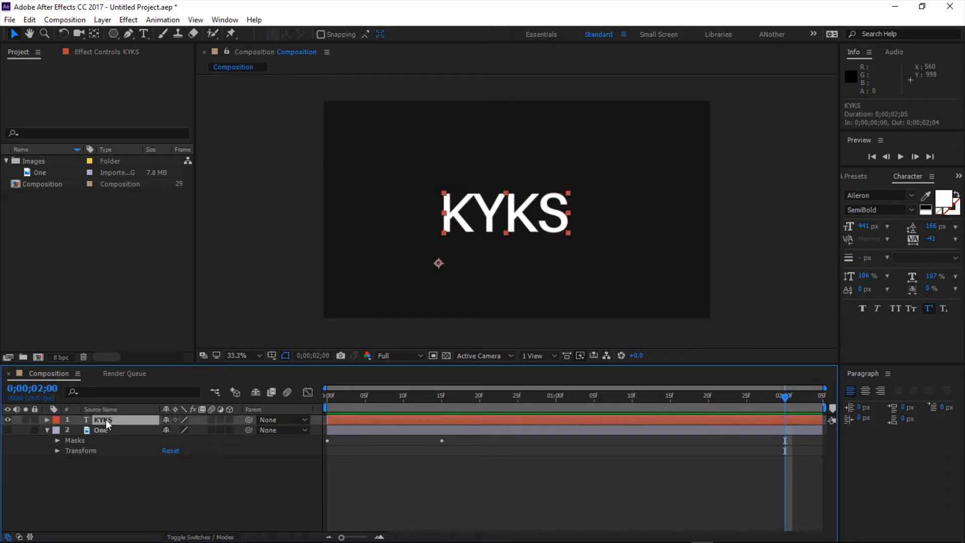
pyautogui.rightClick(134, 420)
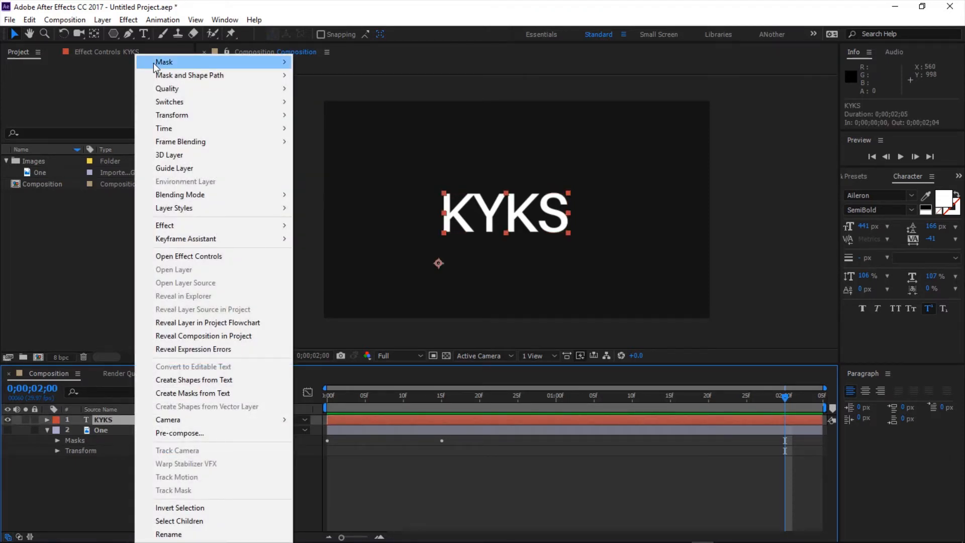
pyautogui.moveTo(153, 62)
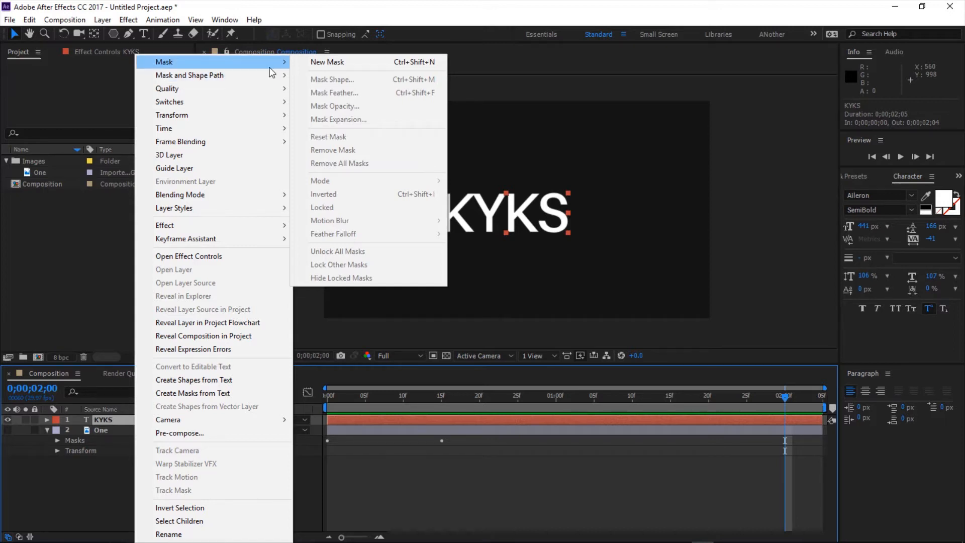
pyautogui.click(337, 63)
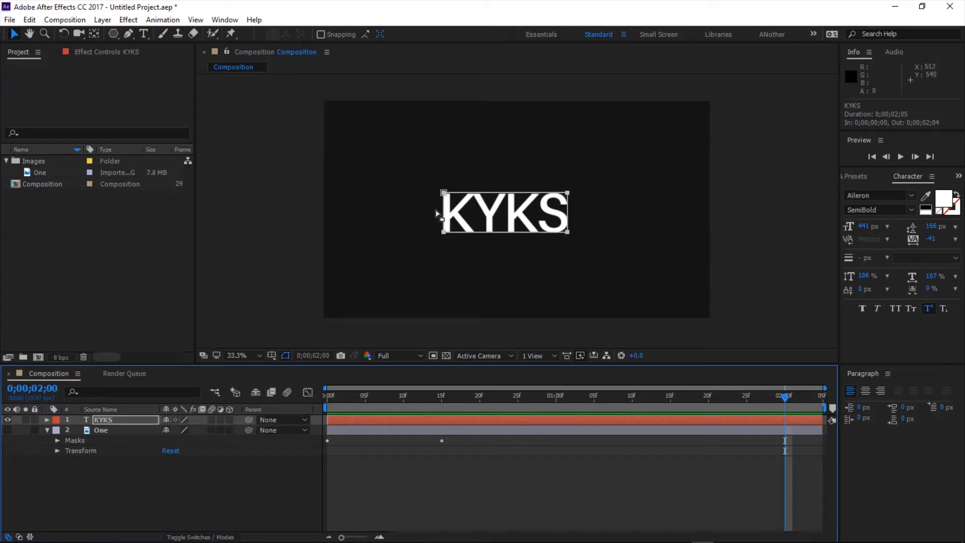
# At the first frame, shift the text's Mask 1 about 624 pixels right, clear of the letters, and add a Mask Path keyframe.
pyautogui.click(47, 420)
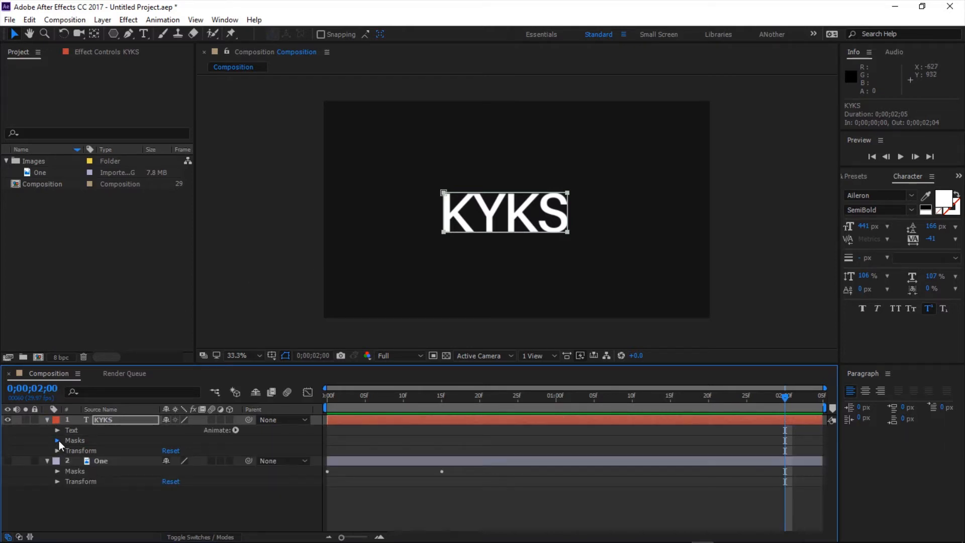
pyautogui.click(58, 440)
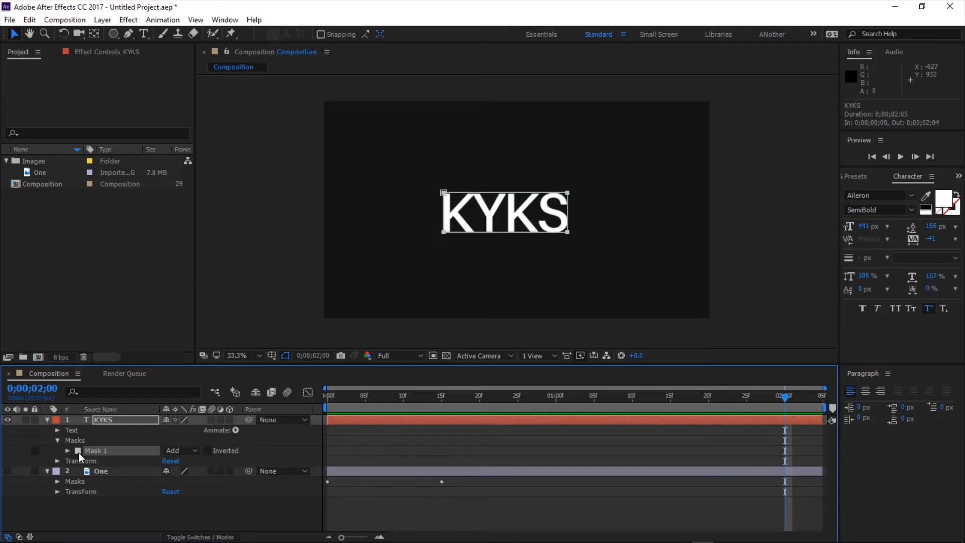
pyautogui.click(68, 451)
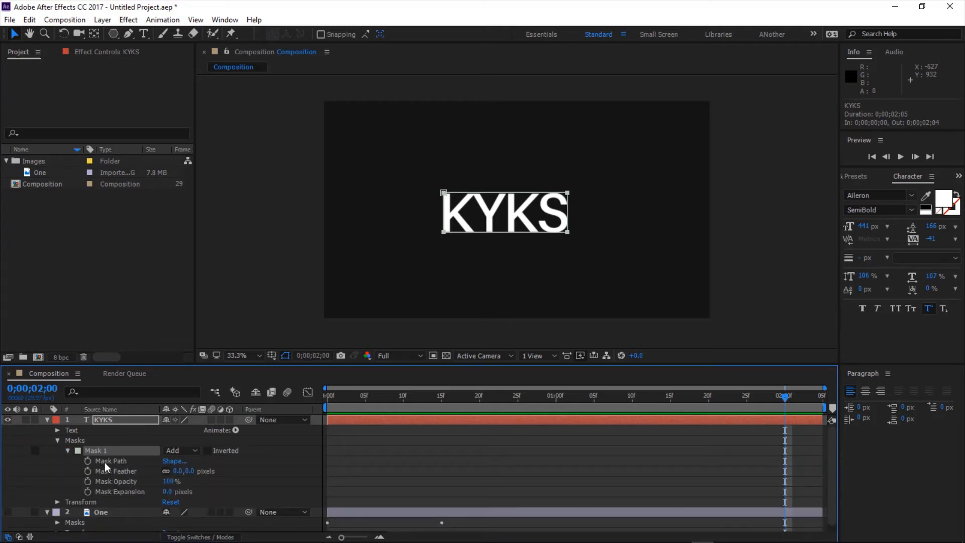
pyautogui.click(104, 461)
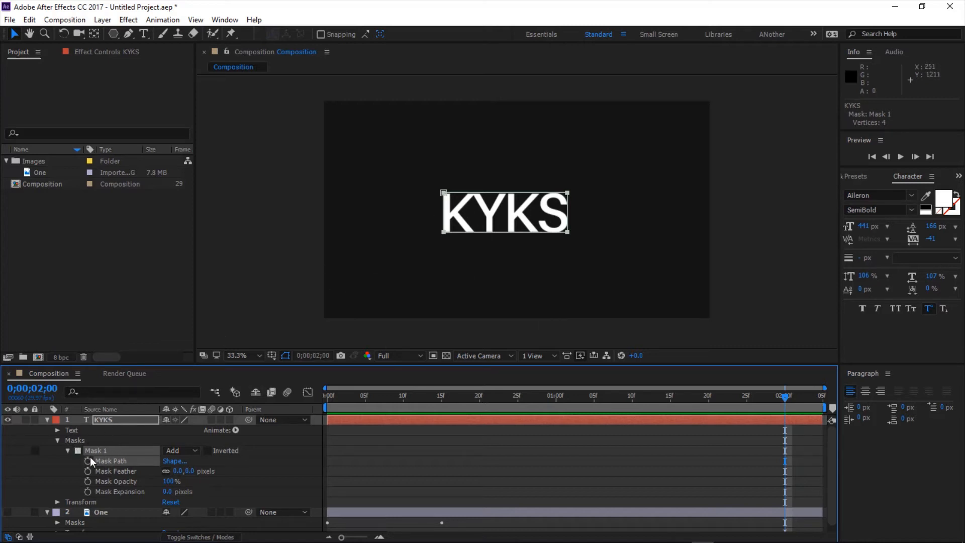
pyautogui.moveTo(787, 402); pyautogui.dragTo(327, 397)
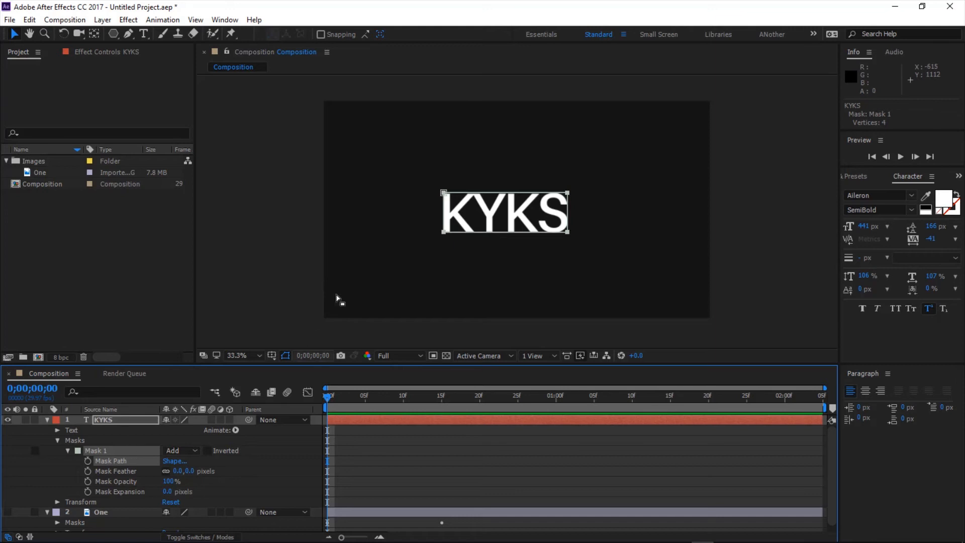
pyautogui.doubleClick(445, 195)
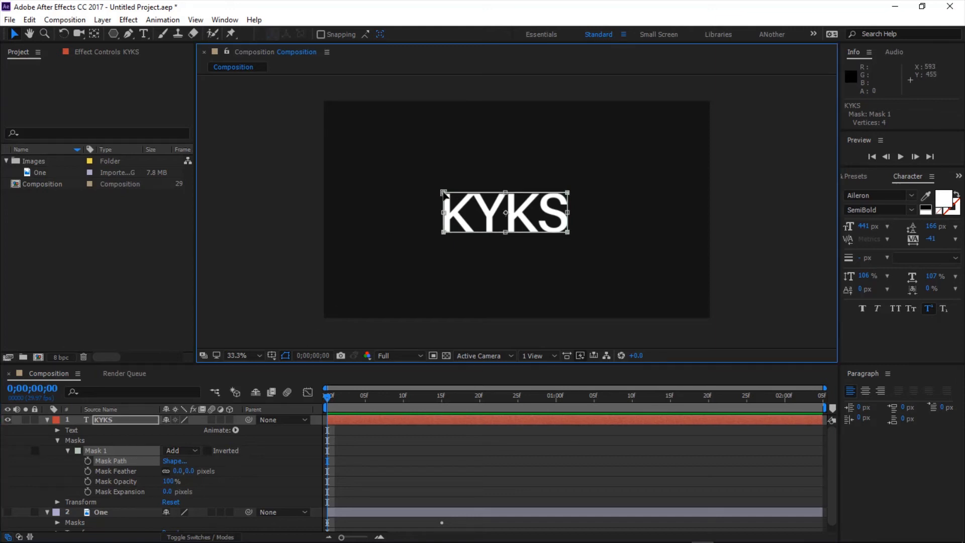
pyautogui.moveTo(473, 209); pyautogui.dragTo(597, 213)
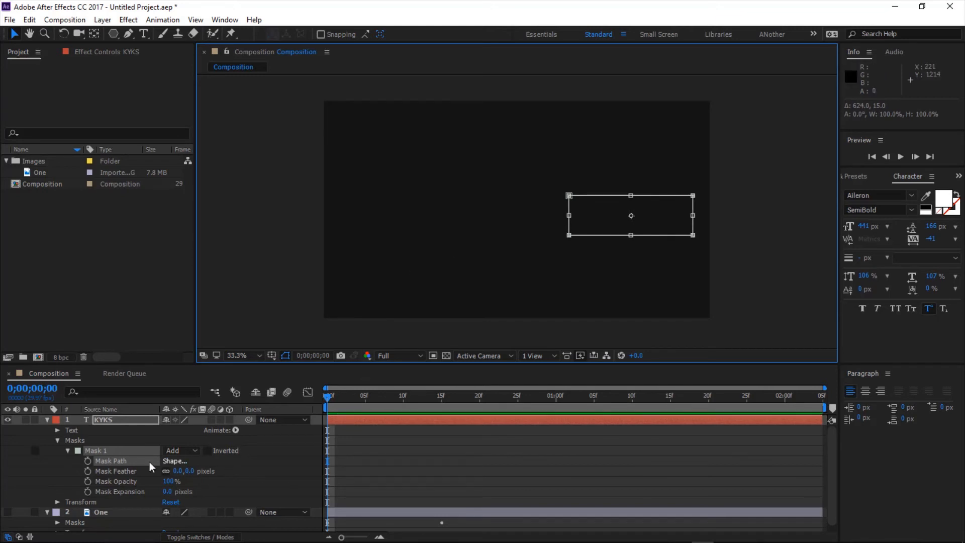
pyautogui.click(87, 461)
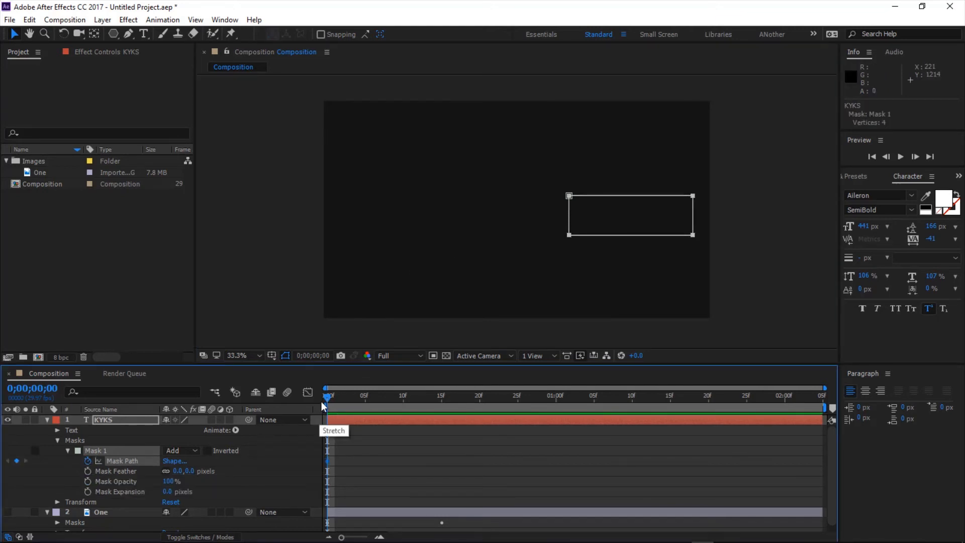
# At 0;00;00;15, move the text's Mask 1 about 636 pixels left so it covers the KYKS letters.
pyautogui.moveTo(326, 397); pyautogui.dragTo(442, 414)
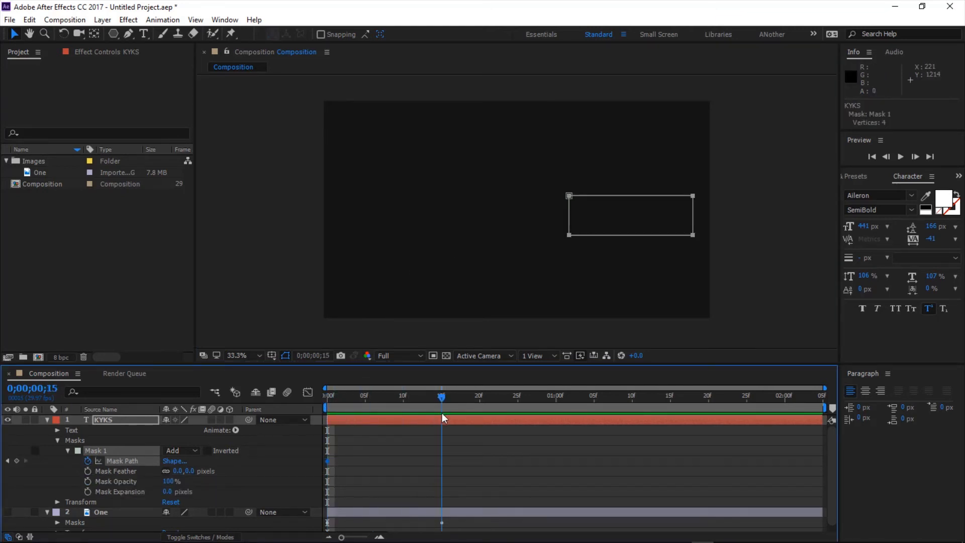
pyautogui.click(635, 227)
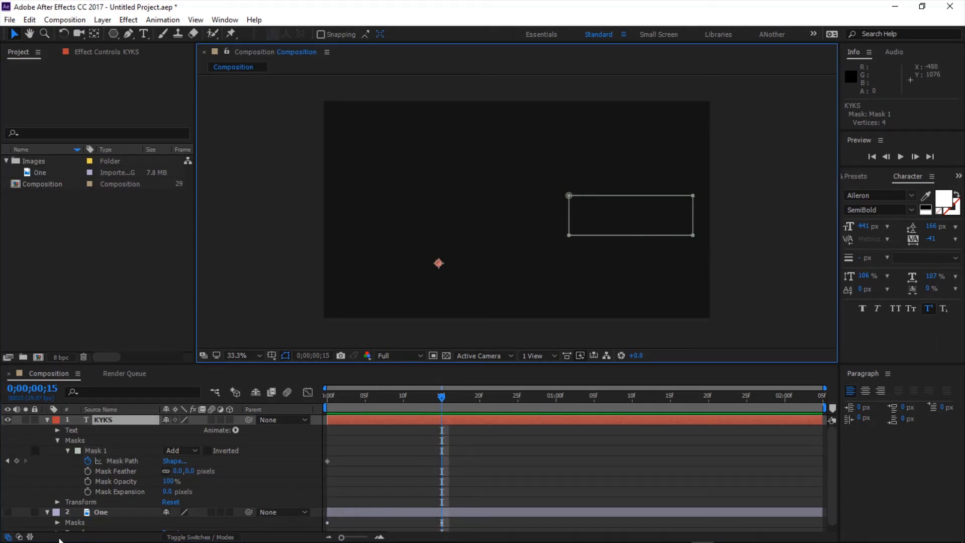
pyautogui.click(113, 463)
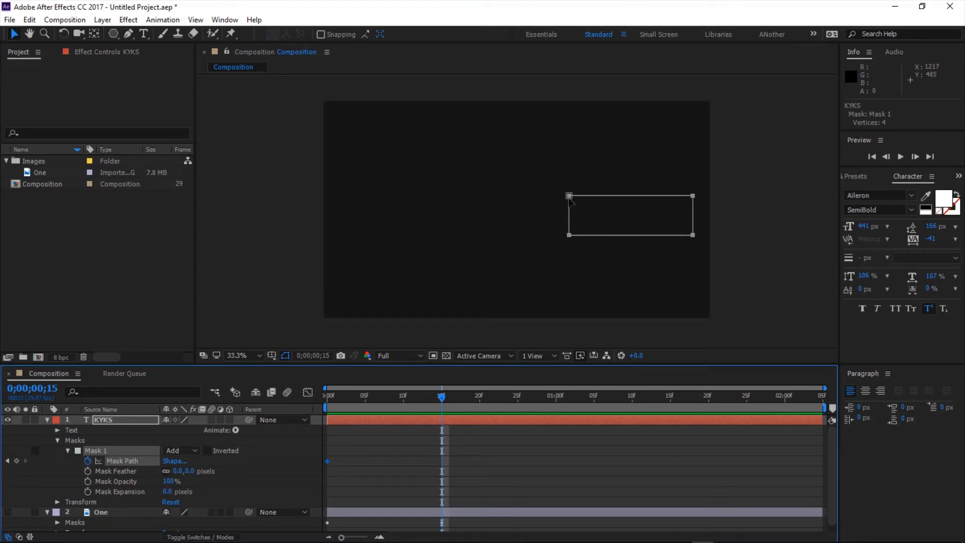
pyautogui.doubleClick(615, 218)
pyautogui.moveTo(613, 218); pyautogui.dragTo(485, 218)
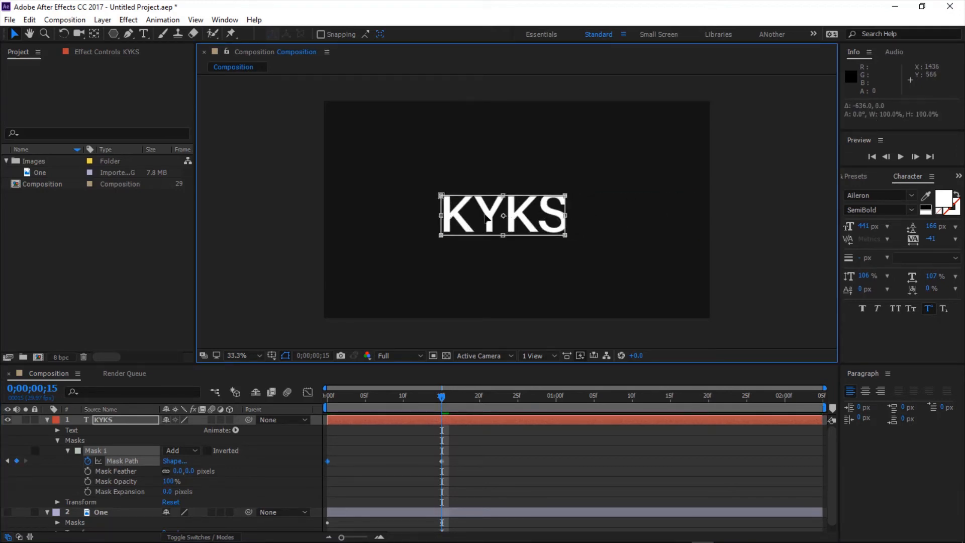
# Return to the first frame and preview the text's mask reveal animation.
pyautogui.moveTo(442, 396); pyautogui.dragTo(255, 417)
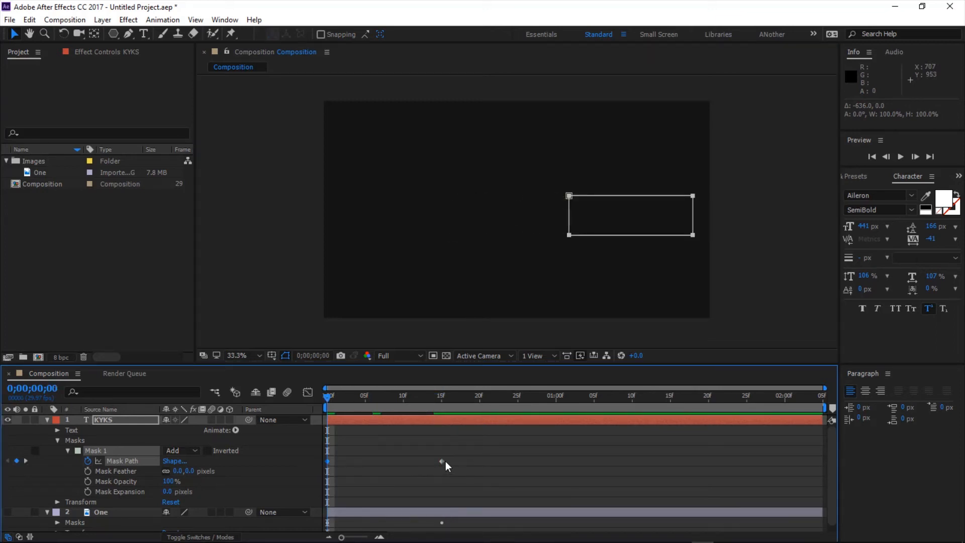
pyautogui.moveTo(328, 400); pyautogui.dragTo(276, 412)
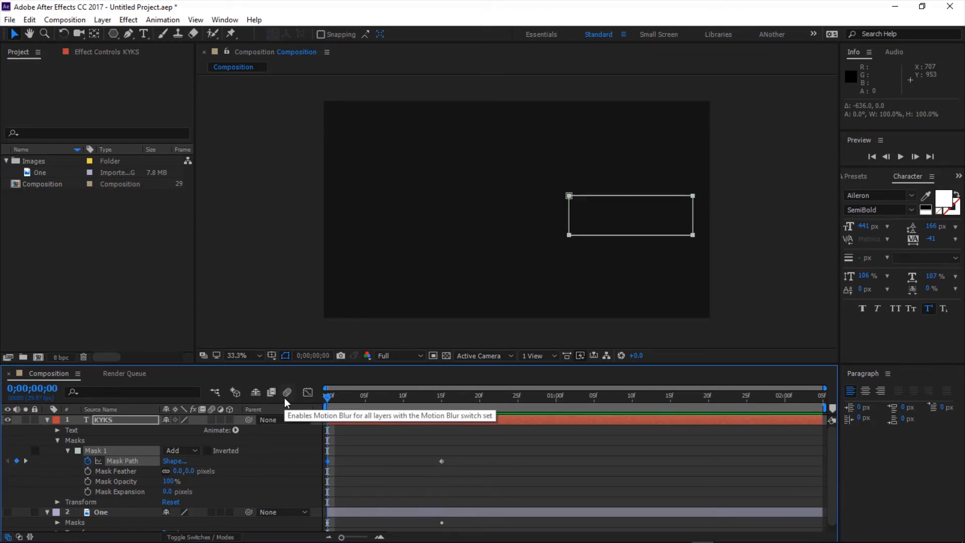
pyautogui.press('space')
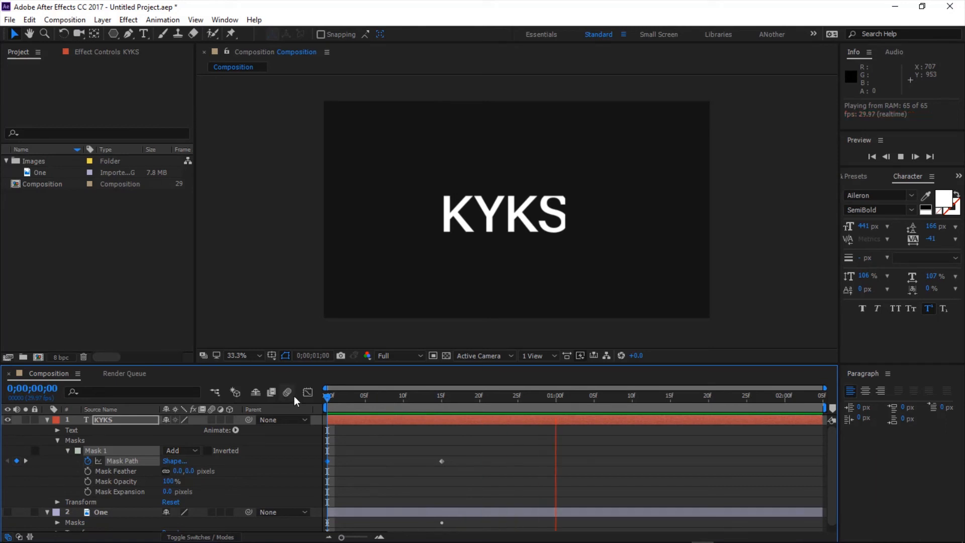
# Replay the KYKS mask reveal several times from the first frame, stopping past the second keyframe, and collapse the text layer's properties.
pyautogui.press('space')
pyautogui.press('space')
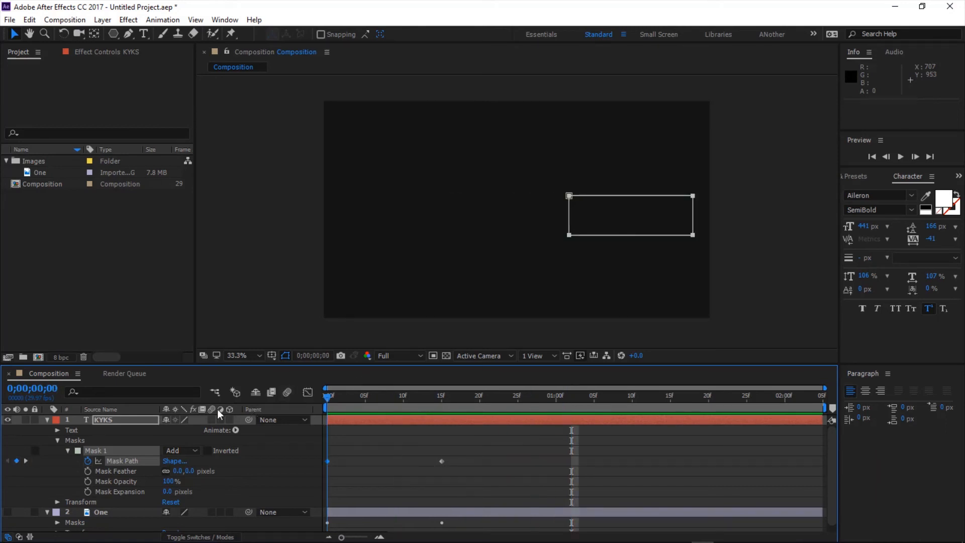
pyautogui.press('space')
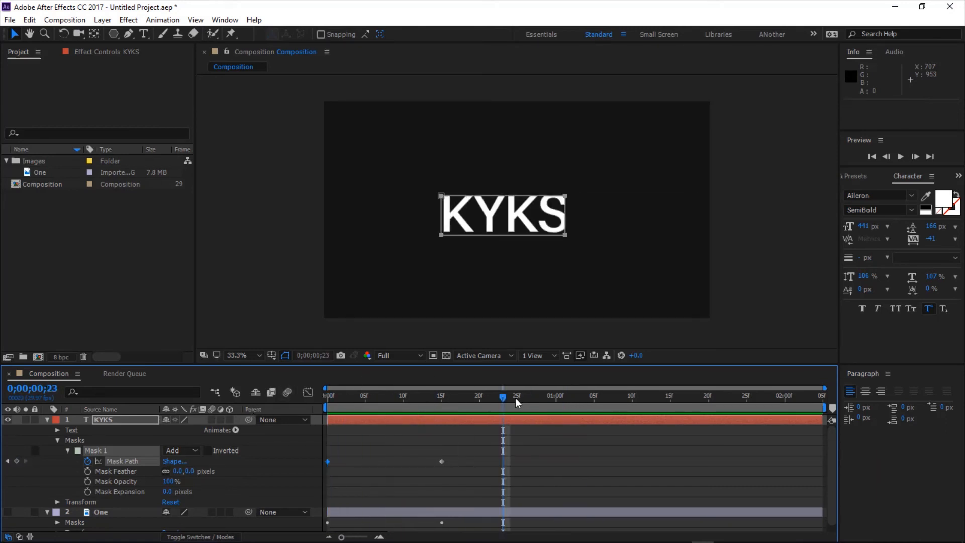
pyautogui.press('space')
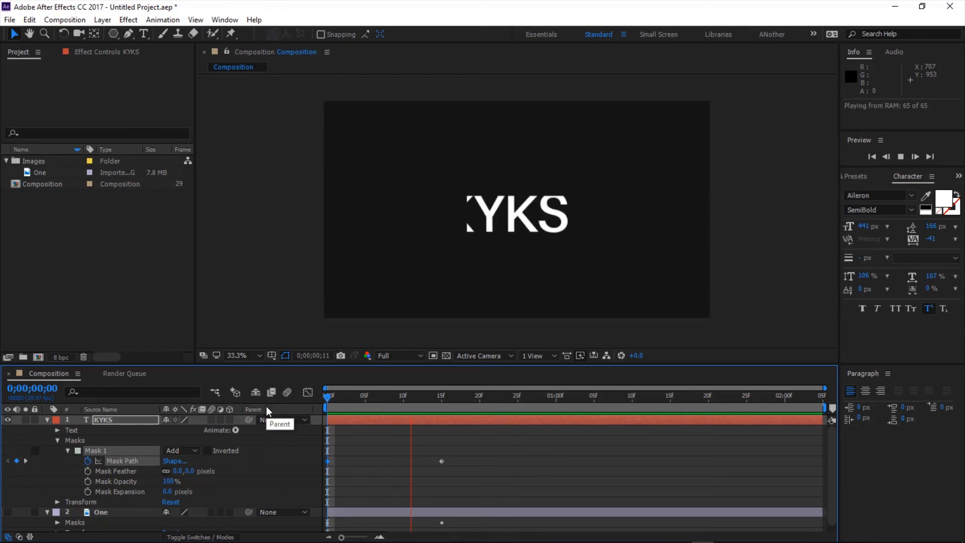
pyautogui.press('space')
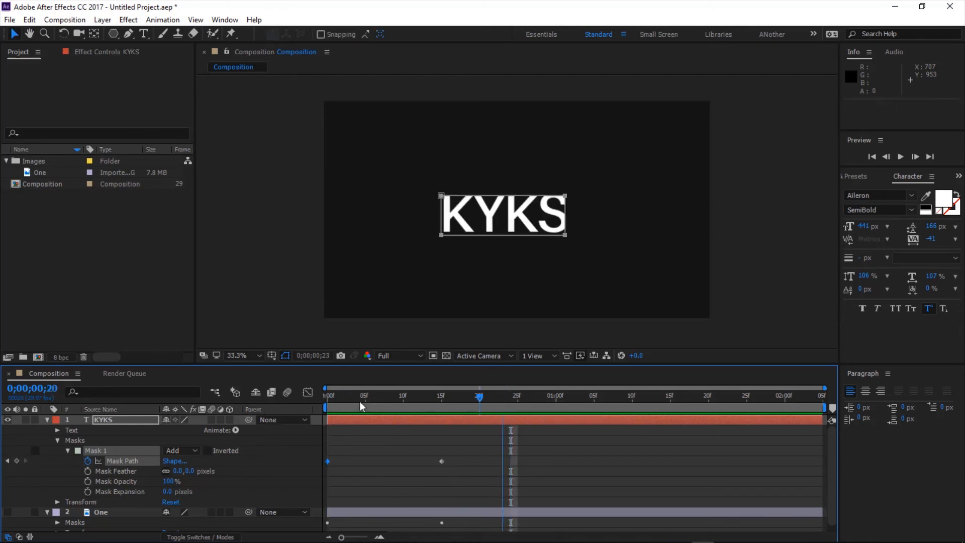
pyautogui.press('space')
pyautogui.press('space')
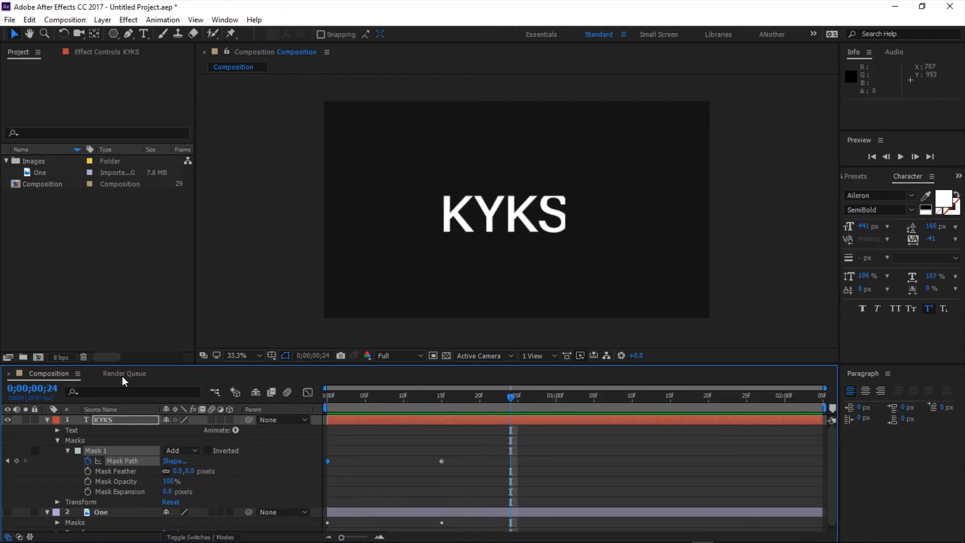
pyautogui.click(46, 422)
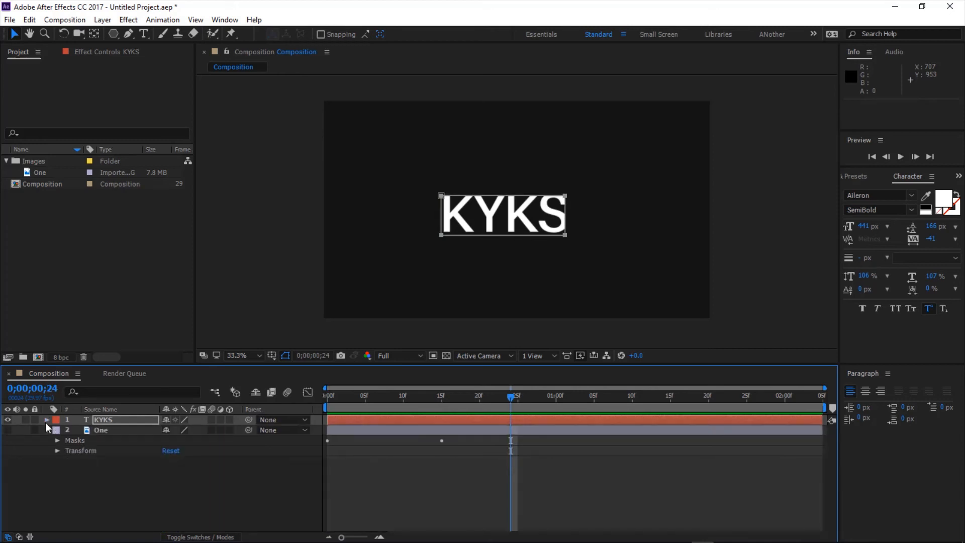